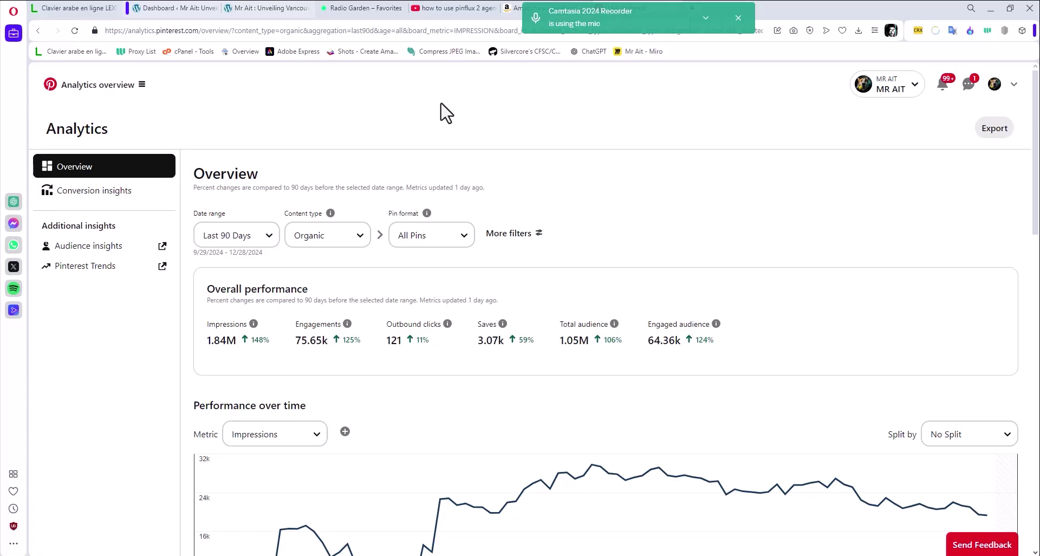
Dismiss the mic-in-use notification and scroll through the Pinterest Analytics overview chart and Top Pins.
{"action": "left_click", "coordinate": [739, 18]}
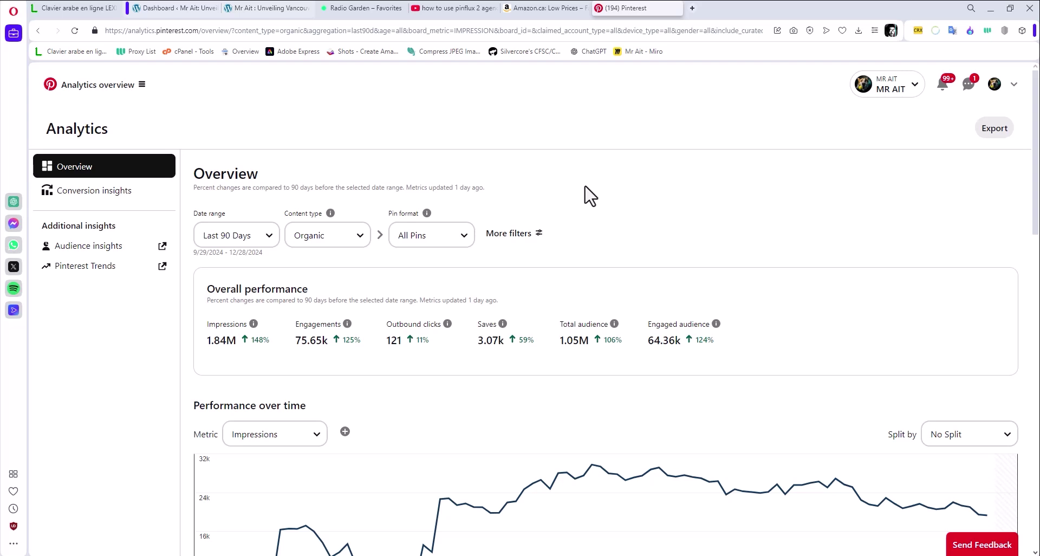
{"action": "scroll", "coordinate": [585, 221], "scroll_direction": "down", "scroll_amount": 3}
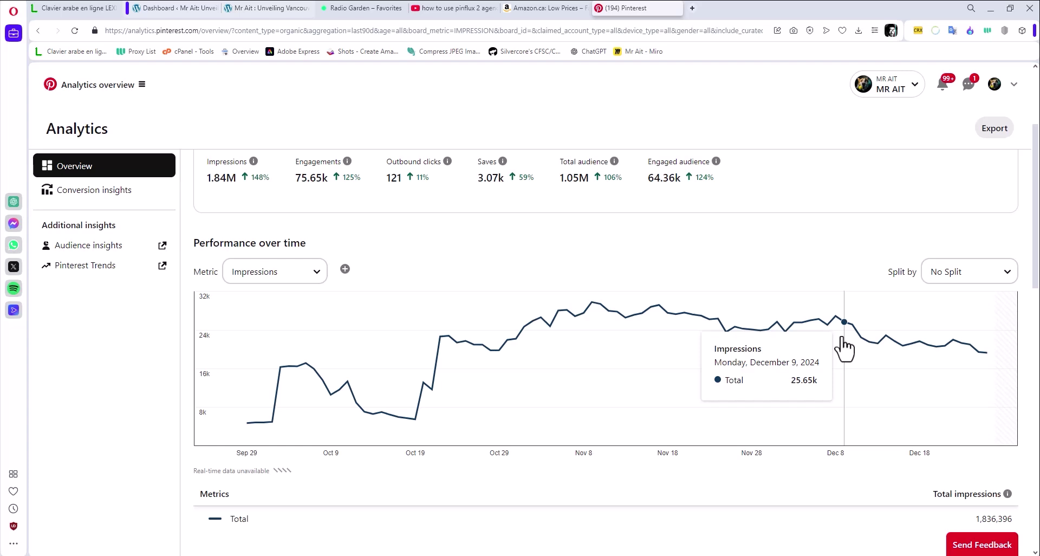
{"action": "scroll", "coordinate": [450, 277], "scroll_direction": "down", "scroll_amount": 5}
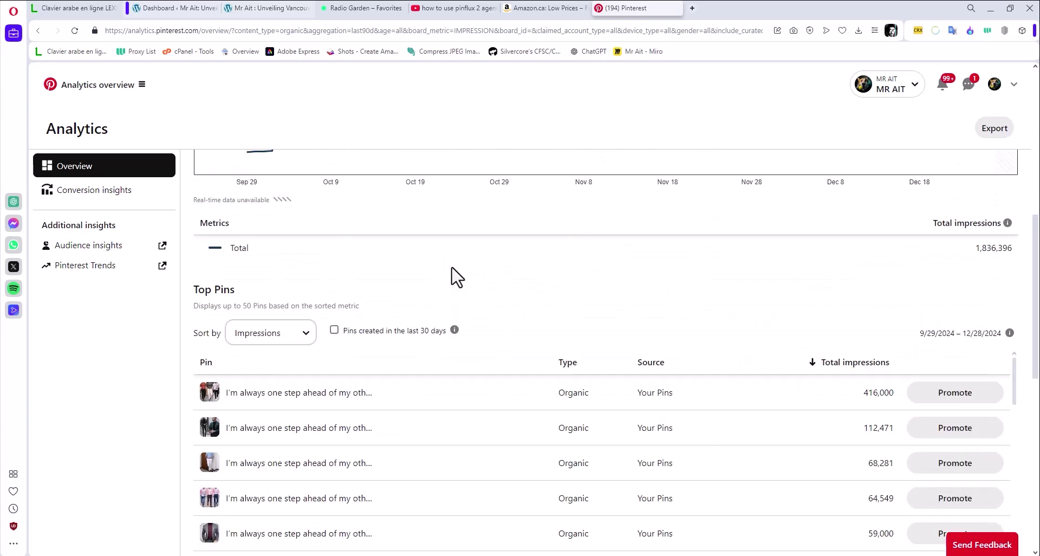
{"action": "scroll", "coordinate": [452, 277], "scroll_direction": "up", "scroll_amount": 4}
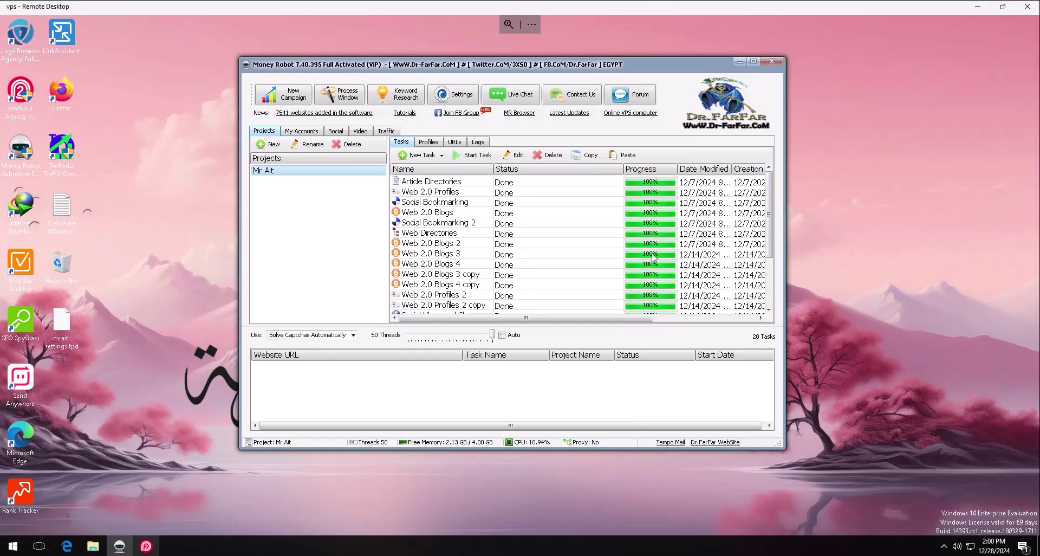
Minimize Money Robot, restore Pinflux 2 Agency and reposition its window on the desktop.
{"action": "left_click", "coordinate": [740, 62]}
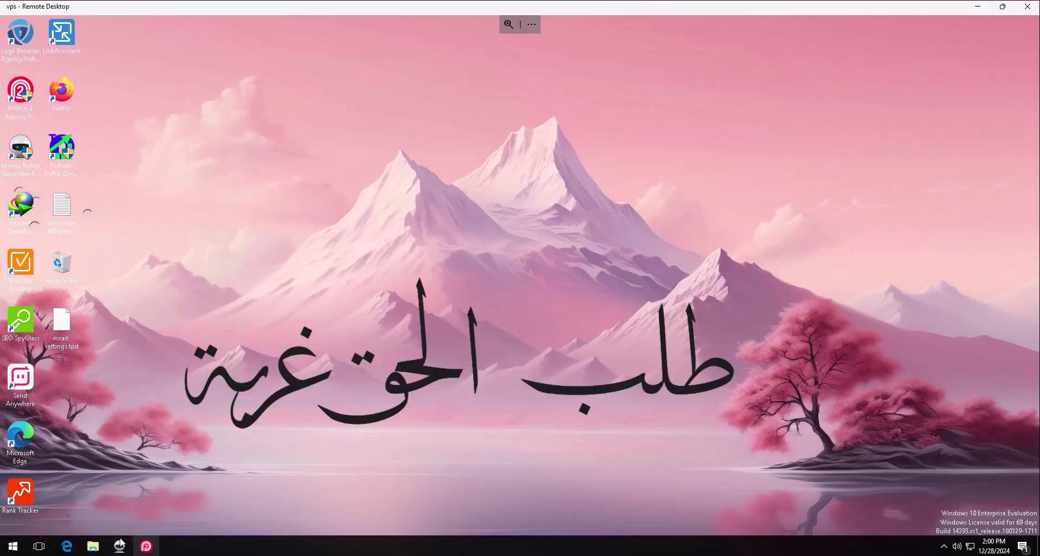
{"action": "left_click", "coordinate": [146, 546]}
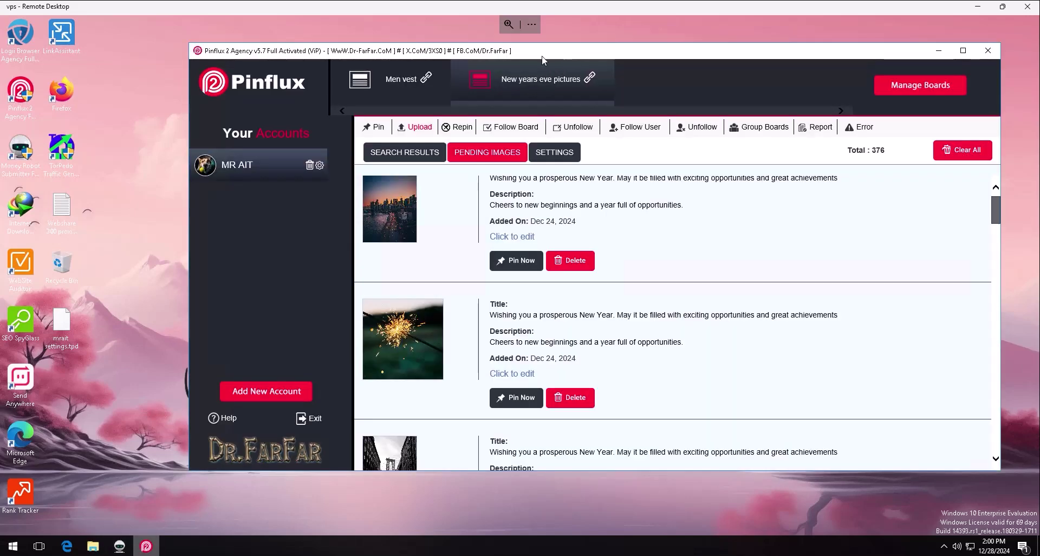
{"action": "mouse_move", "coordinate": [535, 57]}
{"action": "left_mouse_down"}
{"action": "mouse_move", "coordinate": [533, 66]}
{"action": "mouse_move", "coordinate": [552, 47]}
{"action": "mouse_move", "coordinate": [534, 54]}
{"action": "left_mouse_up"}
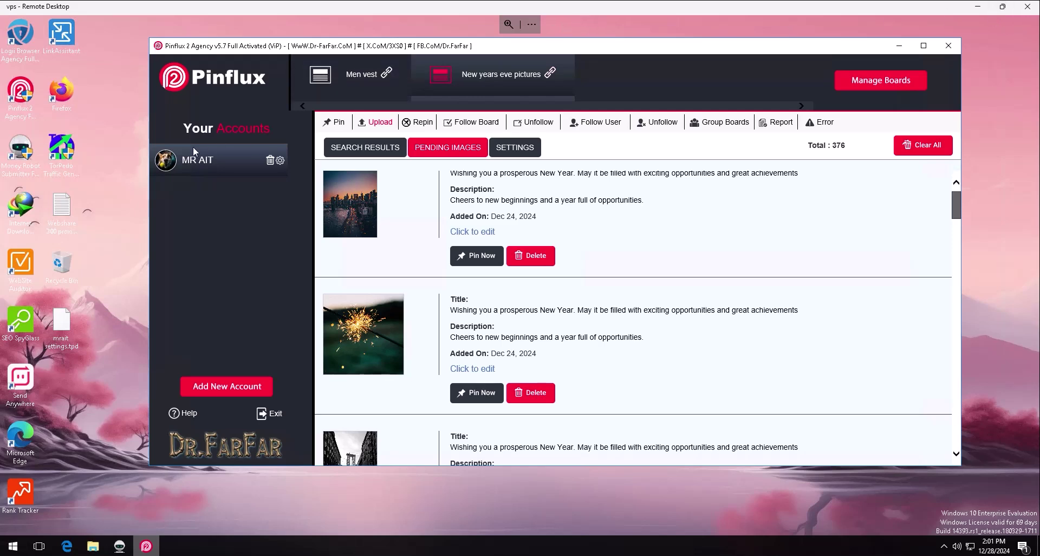
{"action": "left_click_drag", "start_coordinate": [319, 48], "coordinate": [342, 49]}
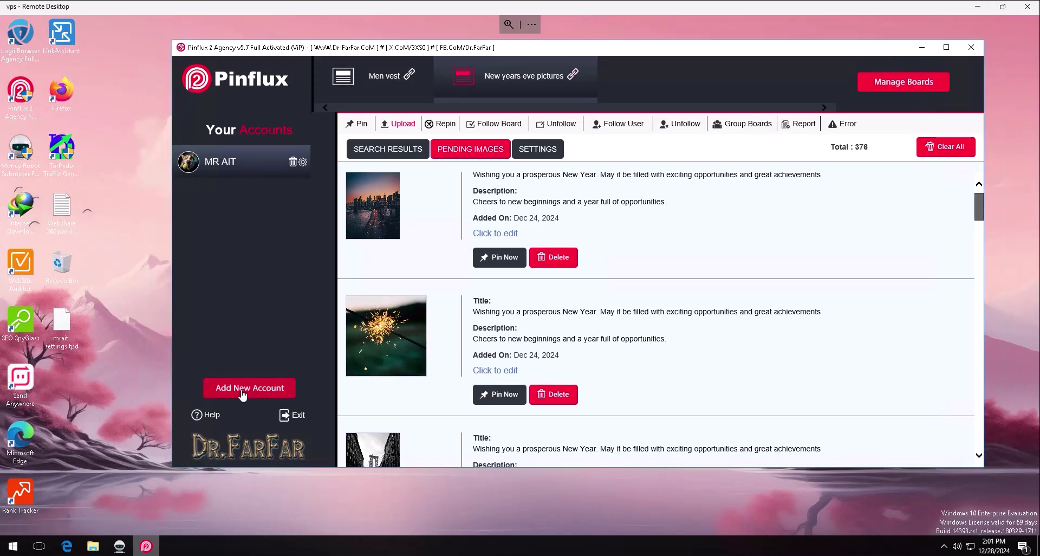
{"action": "left_click", "coordinate": [273, 389]}
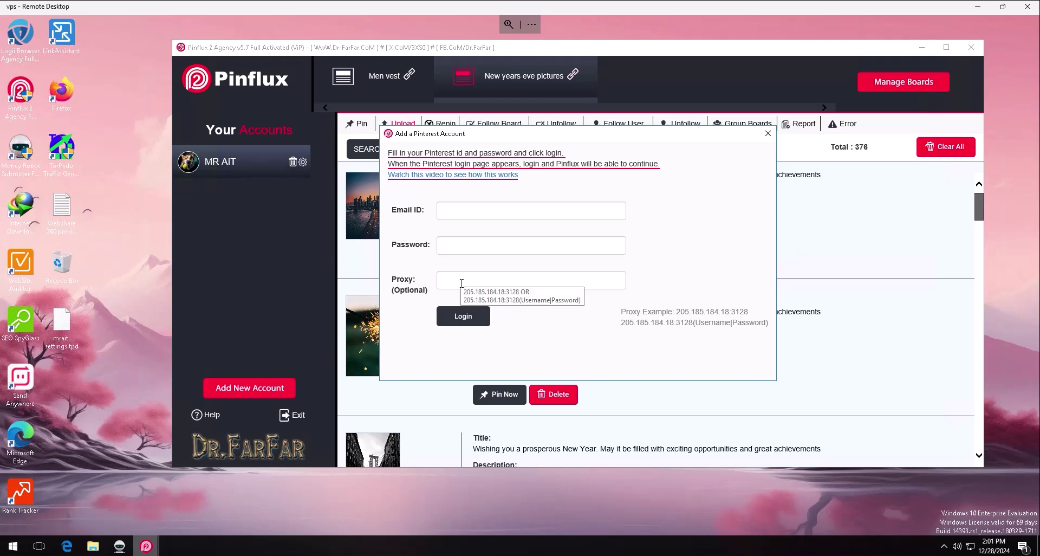
{"action": "left_click", "coordinate": [768, 133]}
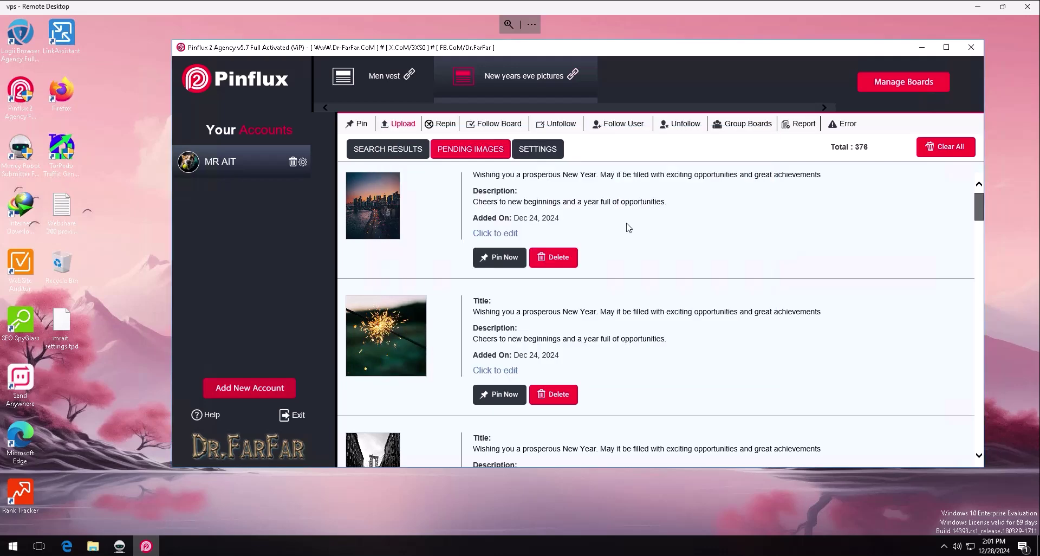
Fetch the account's boards in Manage Boards, then close the dialog without creating a board.
{"action": "left_click", "coordinate": [901, 83]}
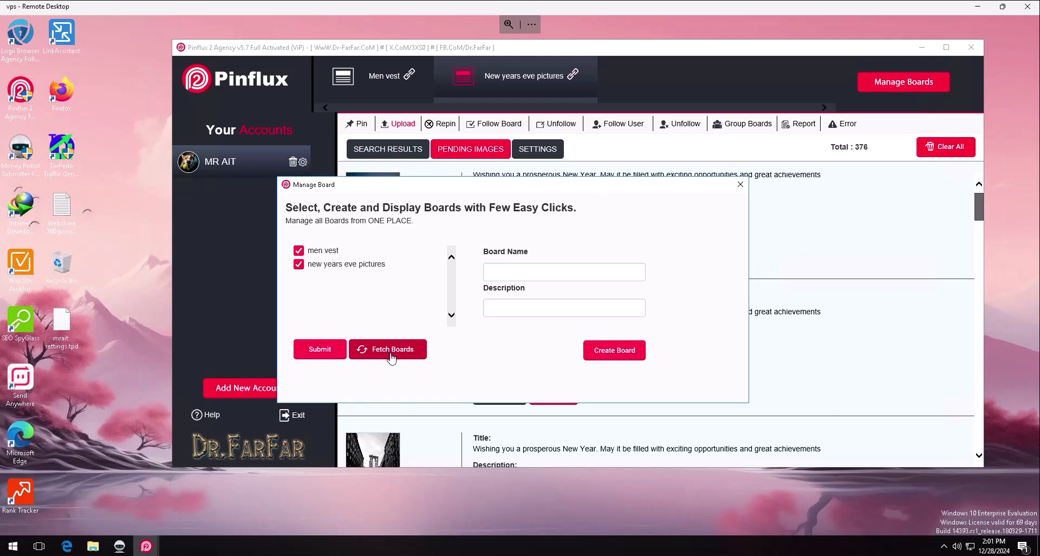
{"action": "left_click", "coordinate": [391, 351]}
{"action": "mouse_move", "coordinate": [454, 269]}
{"action": "left_mouse_down"}
{"action": "mouse_move", "coordinate": [454, 290]}
{"action": "mouse_move", "coordinate": [452, 254]}
{"action": "left_mouse_up"}
{"action": "left_click", "coordinate": [512, 270]}
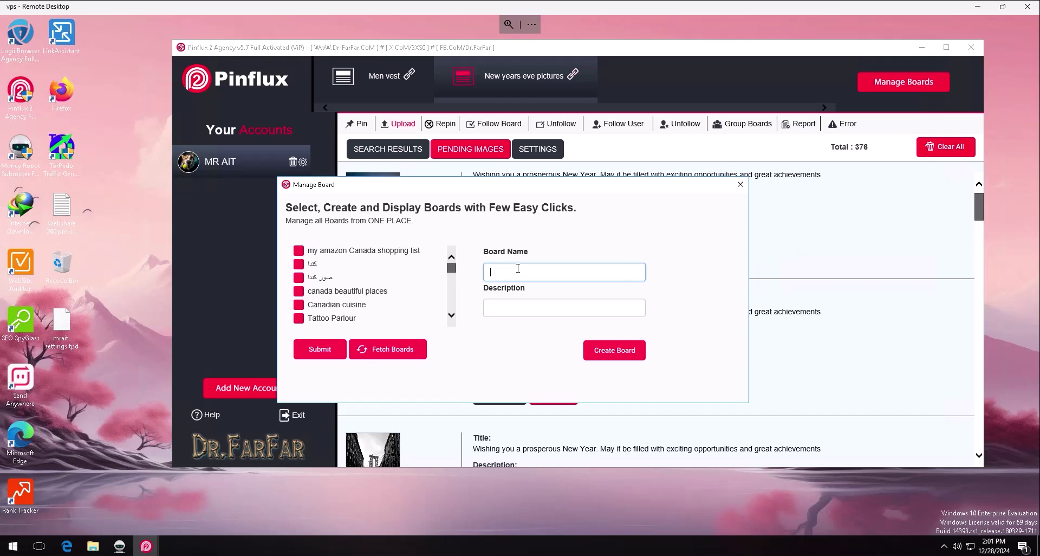
{"action": "left_click", "coordinate": [515, 309]}
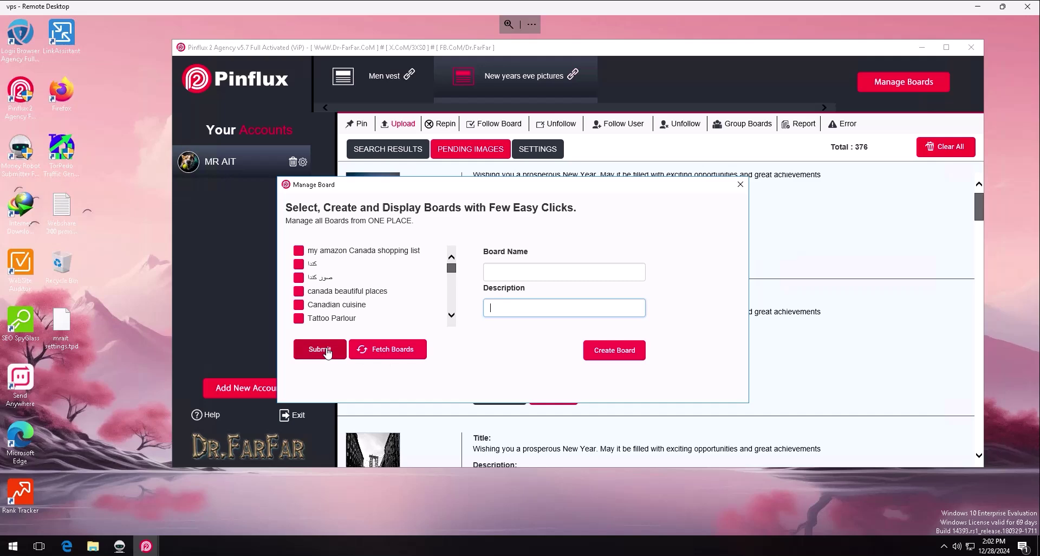
{"action": "left_click", "coordinate": [740, 184]}
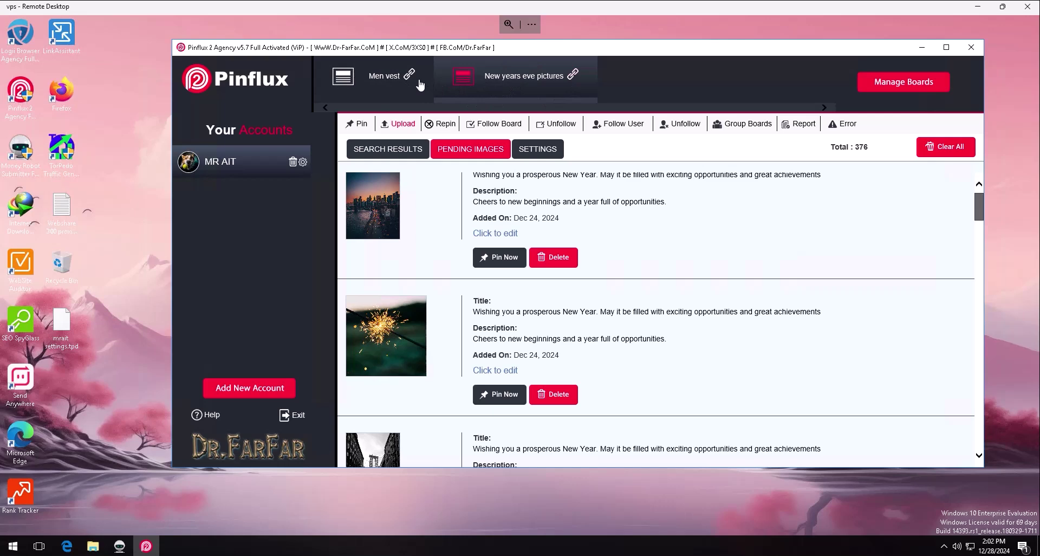
Switch from the Men vest board to the New years eve pictures board and shift the window left.
{"action": "left_click", "coordinate": [373, 80]}
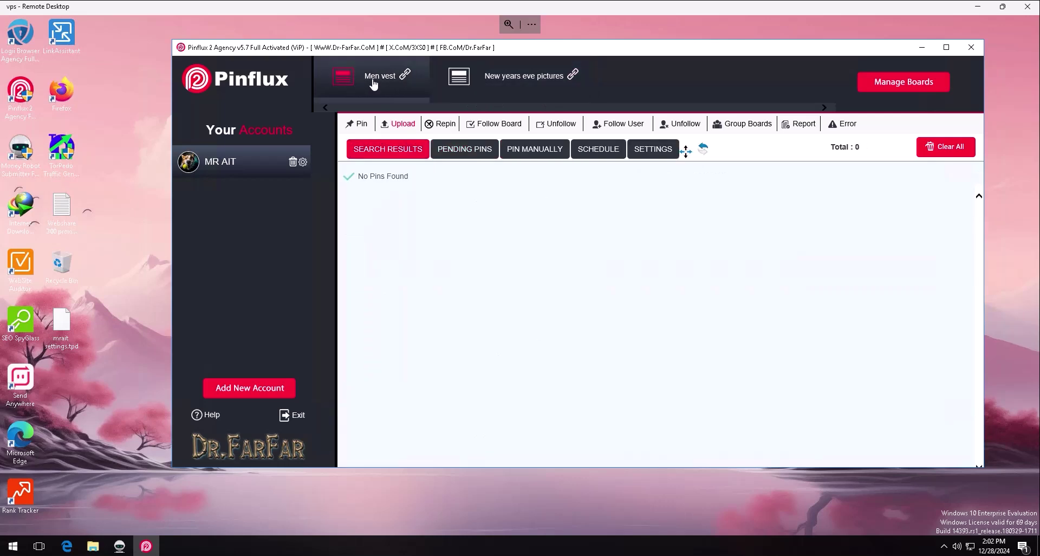
{"action": "left_click", "coordinate": [503, 80]}
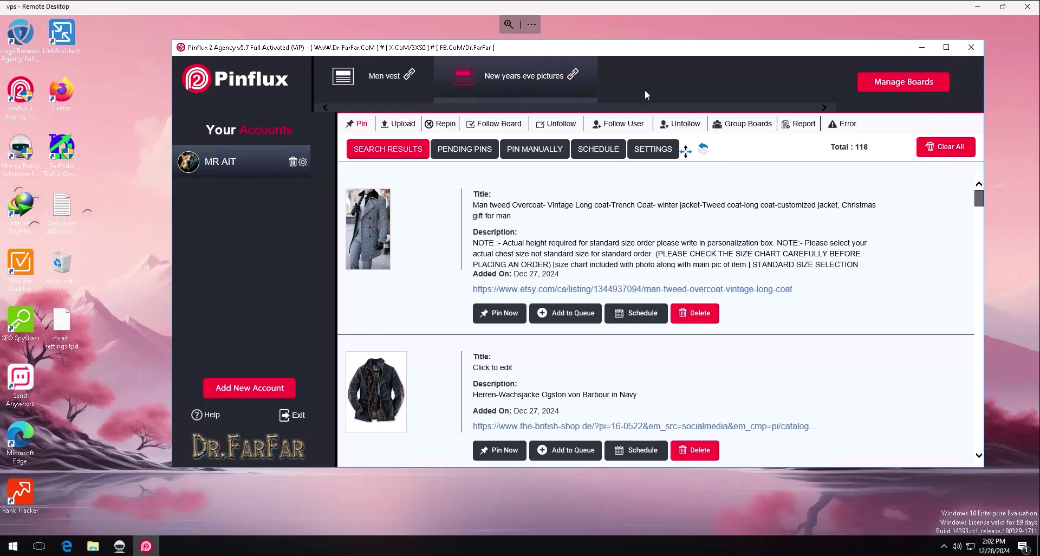
{"action": "left_click_drag", "start_coordinate": [664, 50], "coordinate": [637, 49]}
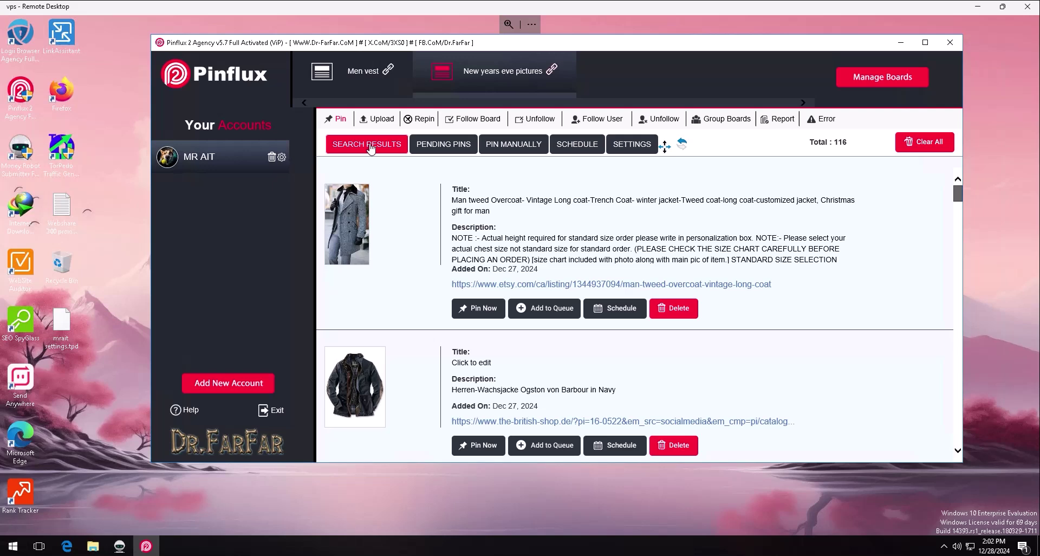
{"action": "left_click", "coordinate": [635, 151]}
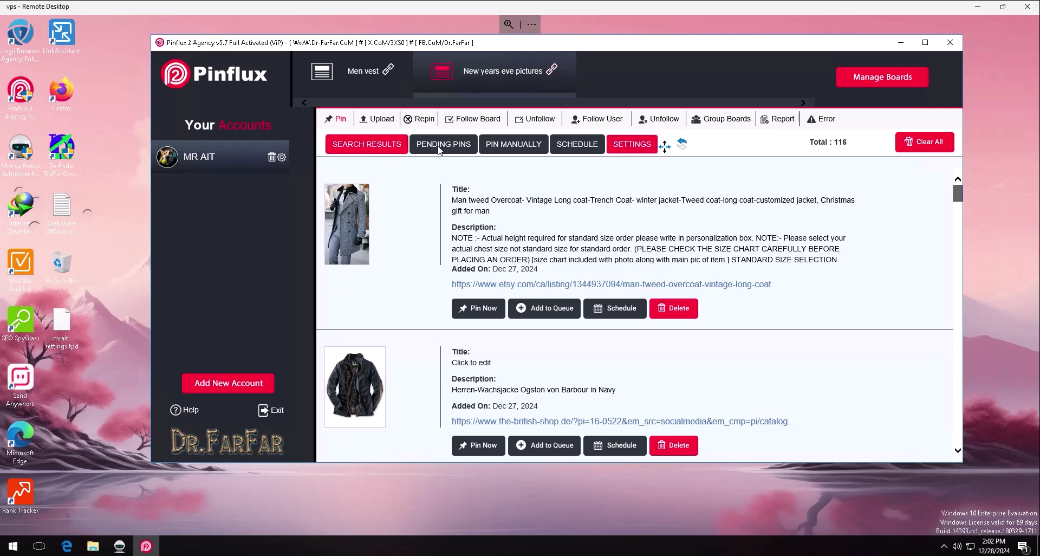
{"action": "left_click", "coordinate": [634, 149]}
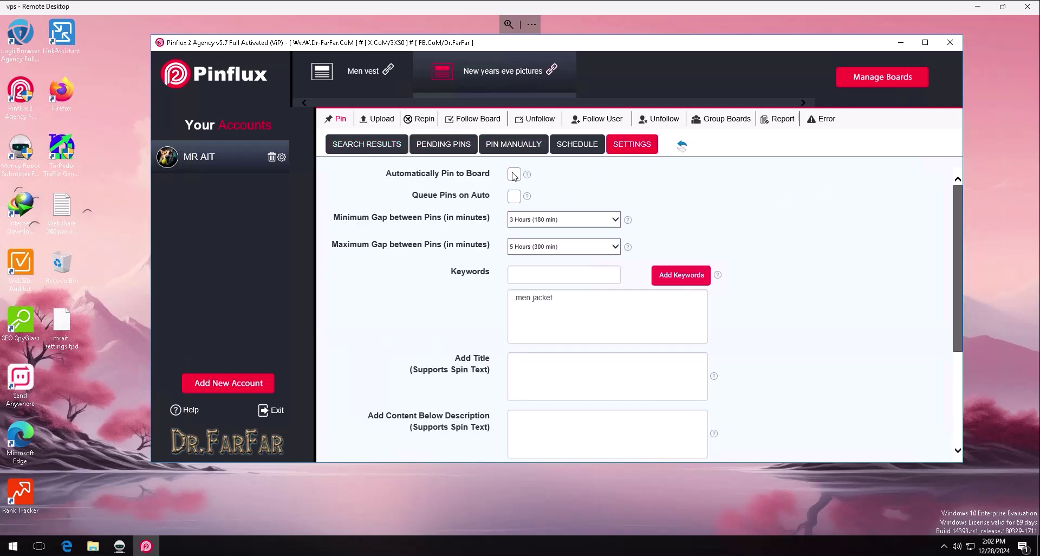
{"action": "left_click", "coordinate": [559, 271]}
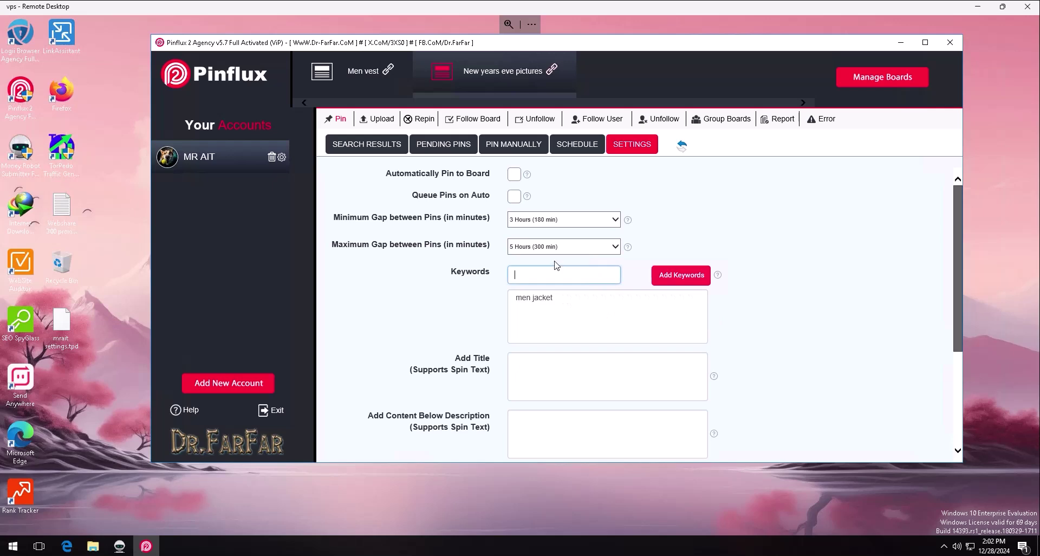
{"action": "left_click", "coordinate": [670, 273]}
{"action": "left_click", "coordinate": [341, 121]}
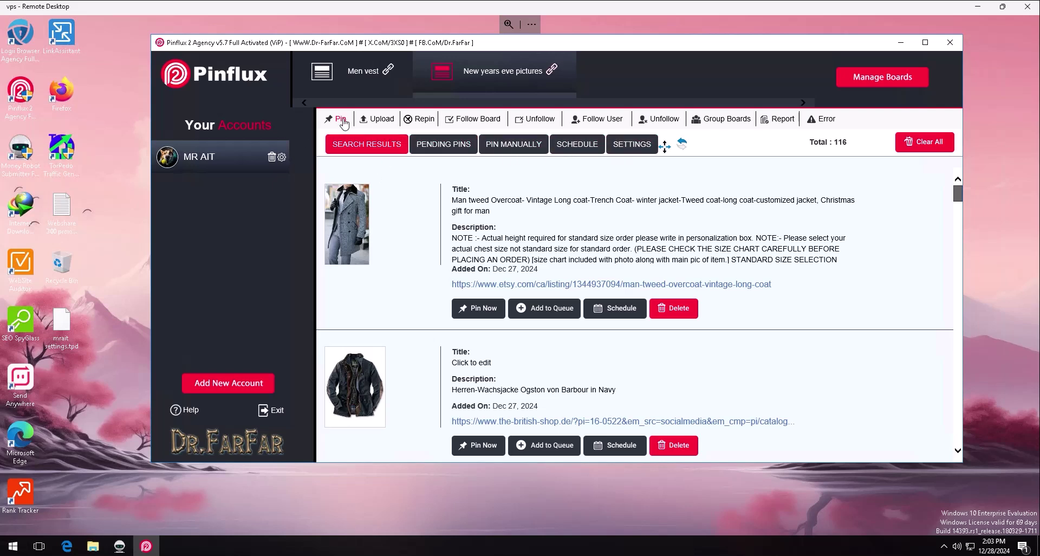
Review the pin Settings form's keyword, pin title, description, link and board URL fields.
{"action": "left_click", "coordinate": [628, 147]}
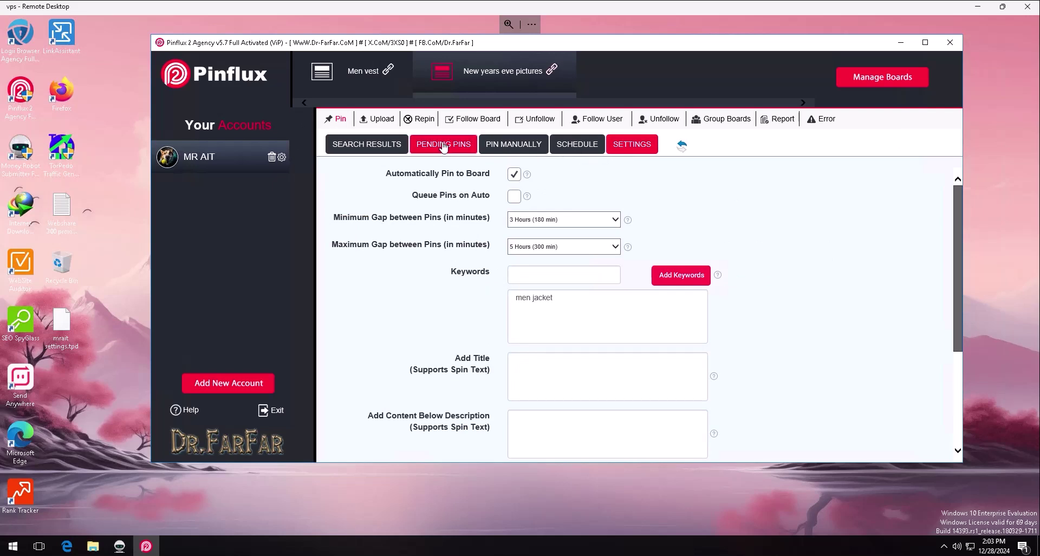
{"action": "left_click", "coordinate": [515, 197]}
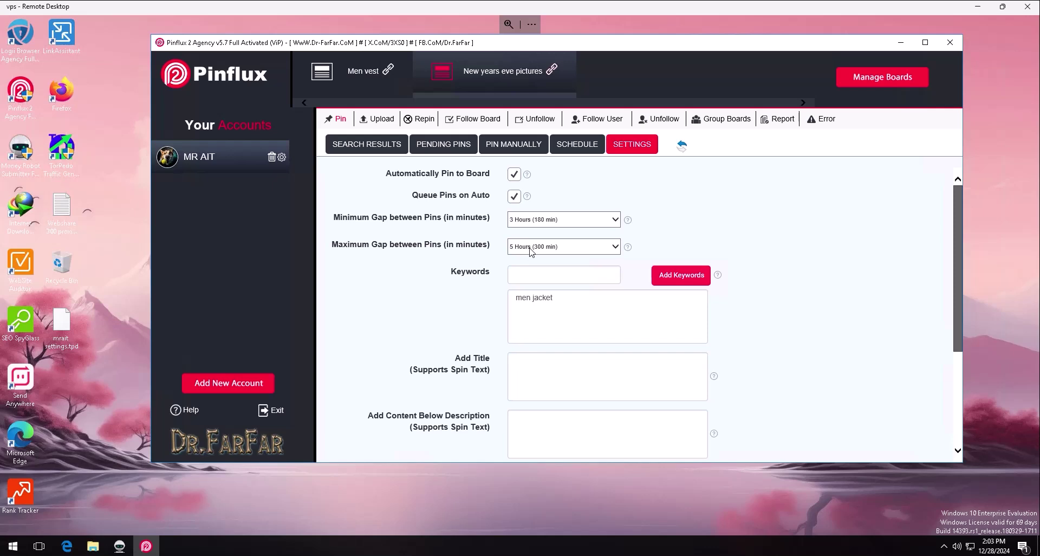
{"action": "left_click", "coordinate": [539, 275]}
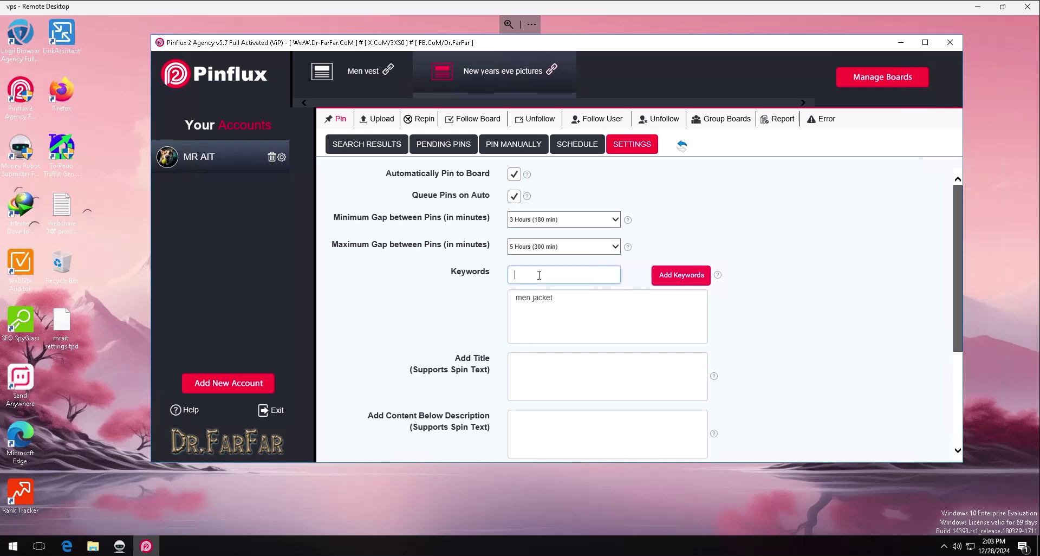
{"action": "left_click", "coordinate": [539, 368]}
{"action": "scroll", "coordinate": [541, 347], "scroll_direction": "down", "scroll_amount": 3}
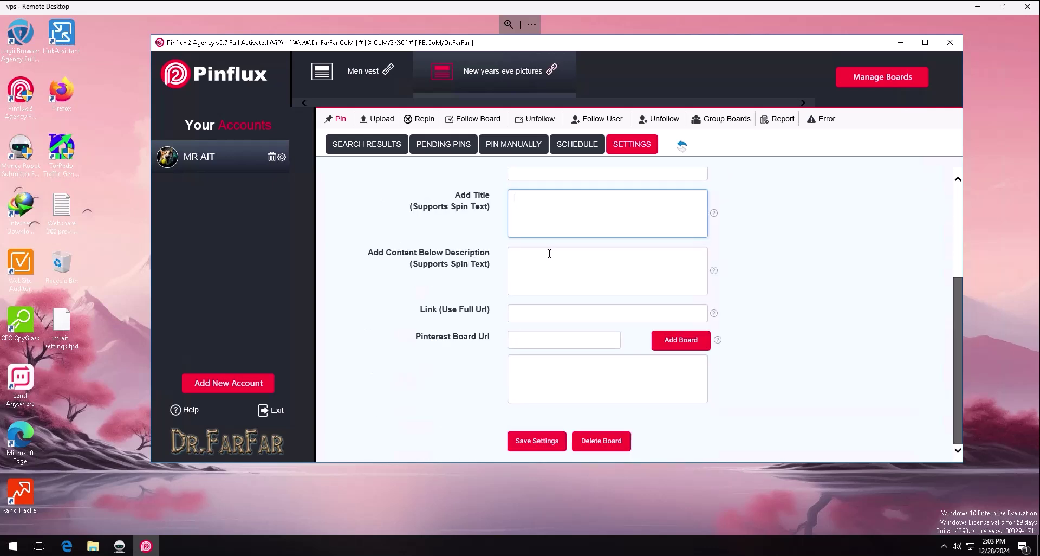
{"action": "left_click", "coordinate": [552, 271]}
{"action": "left_click", "coordinate": [557, 315]}
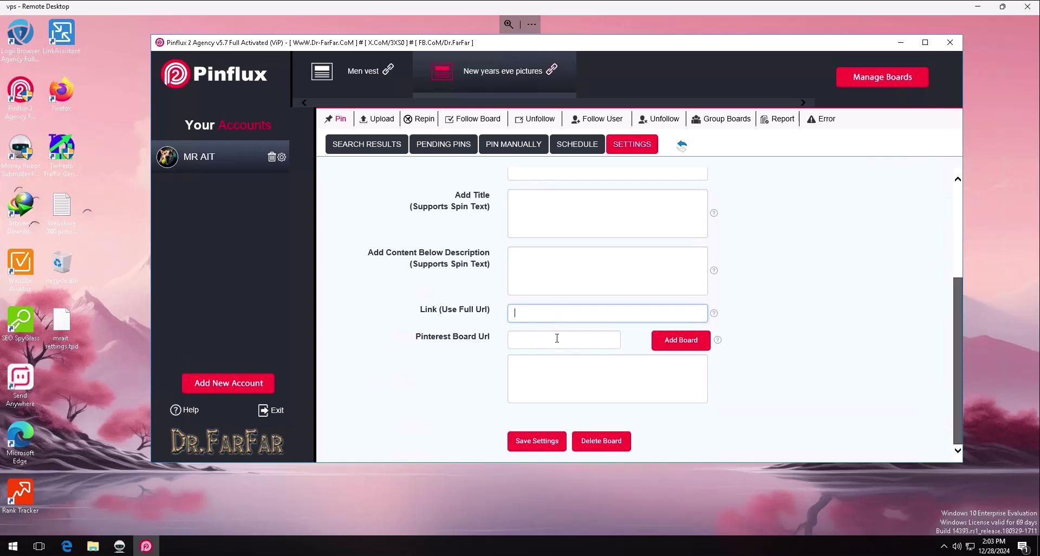
{"action": "left_click", "coordinate": [558, 341]}
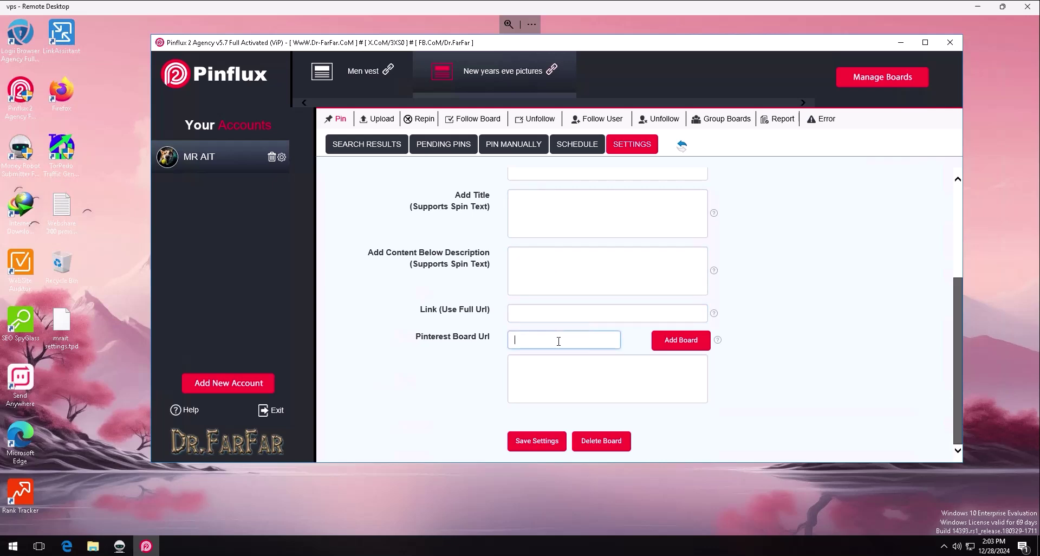
{"action": "scroll", "coordinate": [559, 341], "scroll_direction": "up", "scroll_amount": 3}
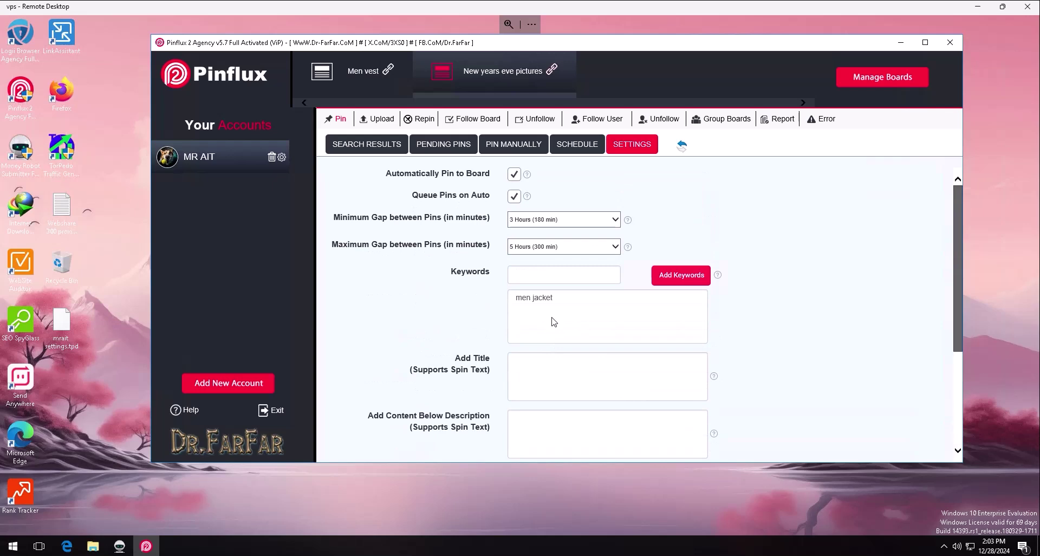
{"action": "scroll", "coordinate": [556, 418], "scroll_direction": "down", "scroll_amount": 3}
{"action": "scroll", "coordinate": [568, 394], "scroll_direction": "up", "scroll_amount": 2}
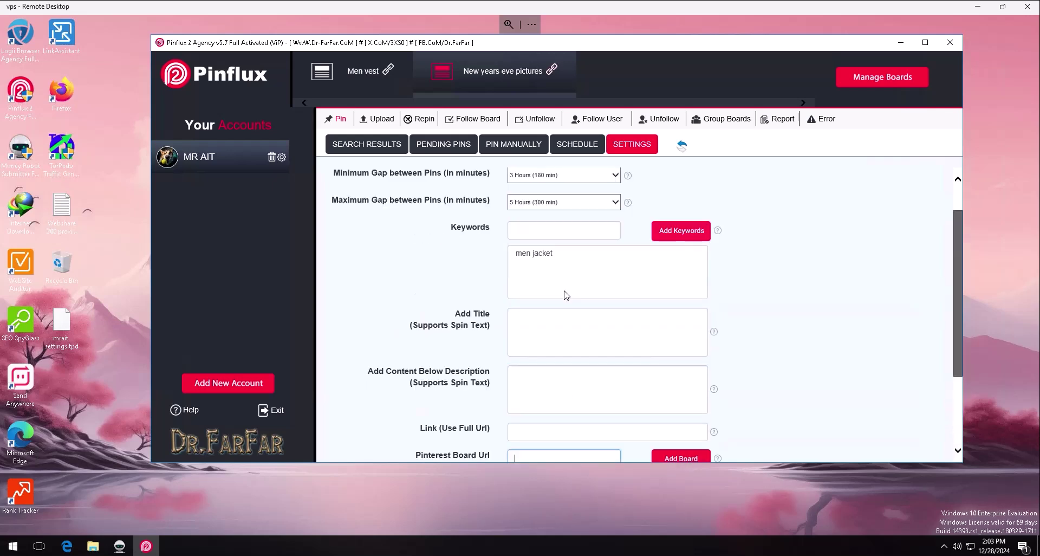
{"action": "scroll", "coordinate": [496, 180], "scroll_direction": "up", "scroll_amount": 1}
Untick Automatically Pin to Board and Queue Pins on Auto, then save and confirm the settings.
{"action": "left_click", "coordinate": [515, 175]}
{"action": "left_click", "coordinate": [514, 199]}
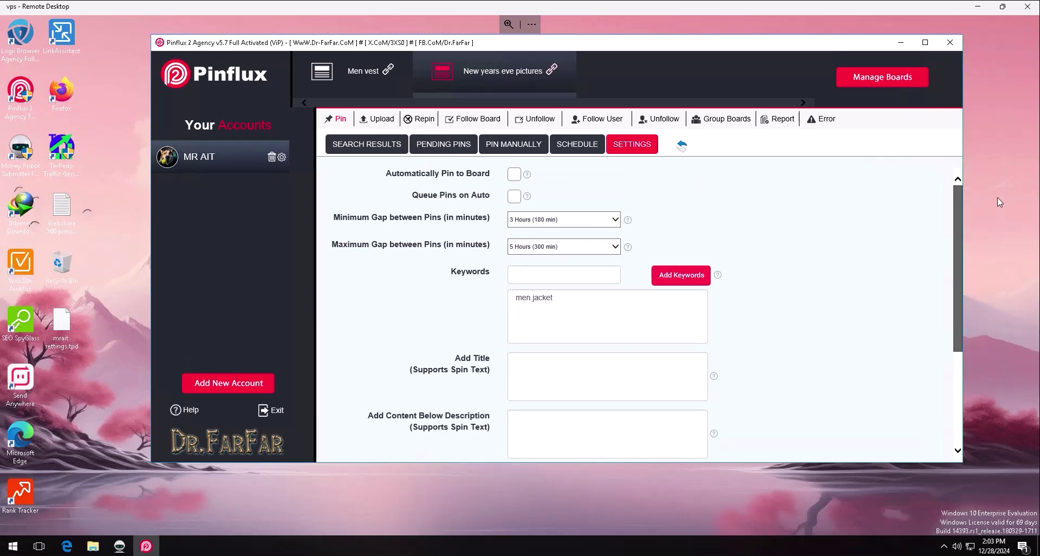
{"action": "left_click_drag", "start_coordinate": [960, 230], "coordinate": [952, 352]}
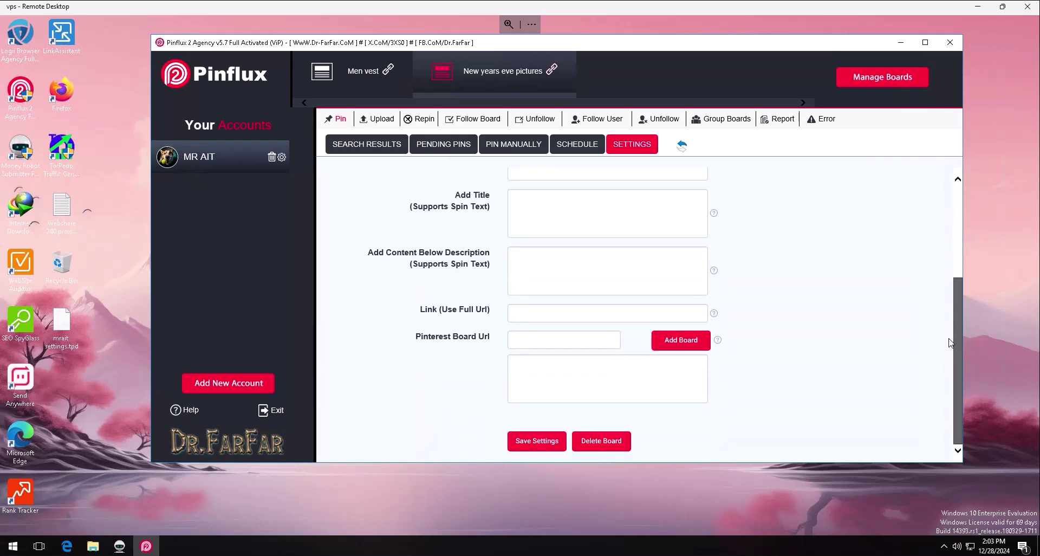
{"action": "left_click", "coordinate": [532, 443]}
{"action": "left_click", "coordinate": [562, 322]}
{"action": "scroll", "coordinate": [557, 206], "scroll_direction": "up", "scroll_amount": 3}
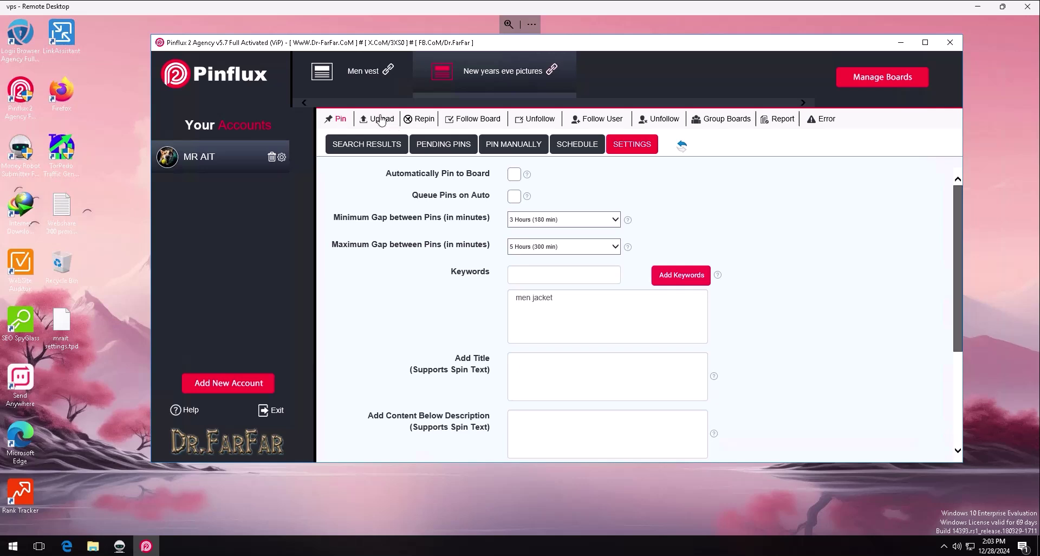
Open the Upload settings and set the ending time to 5 Hours (300 min).
{"action": "left_click", "coordinate": [383, 120]}
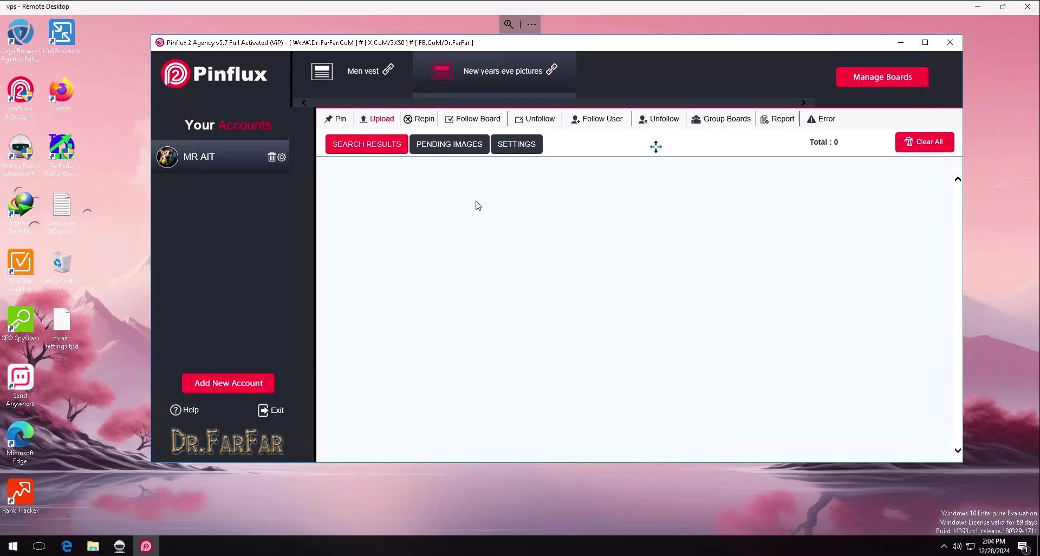
{"action": "left_click", "coordinate": [515, 150]}
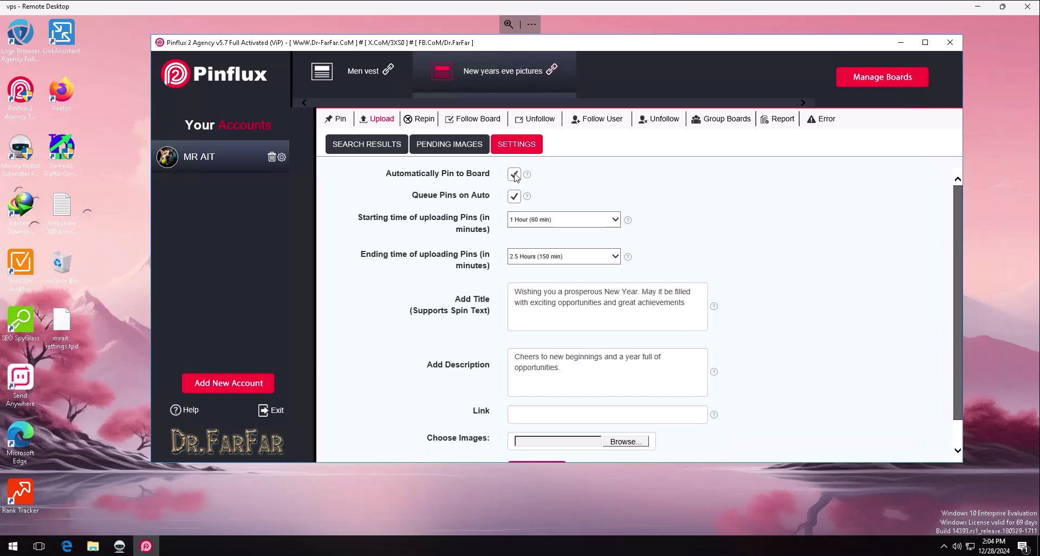
{"action": "left_click", "coordinate": [520, 221]}
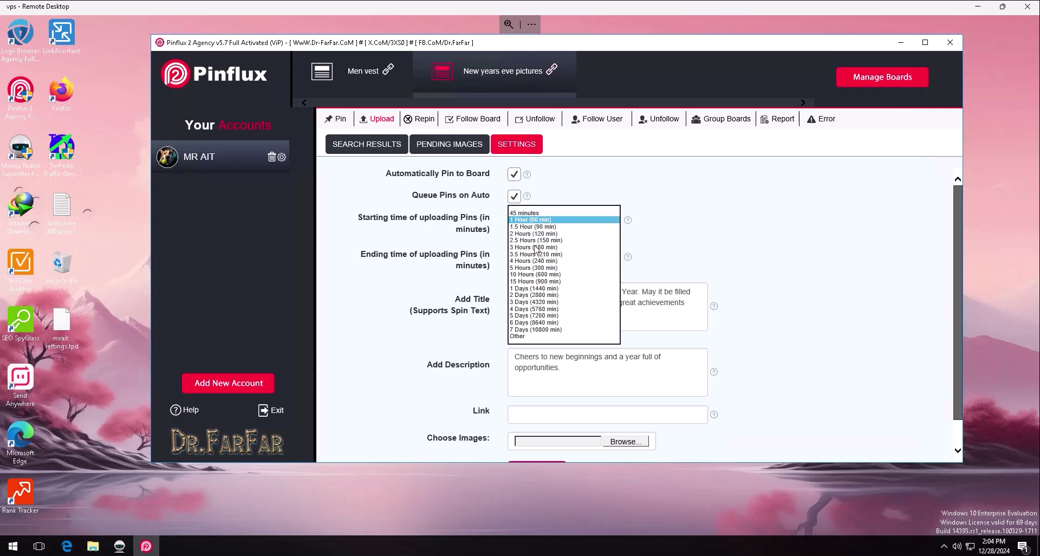
{"action": "left_click", "coordinate": [535, 261]}
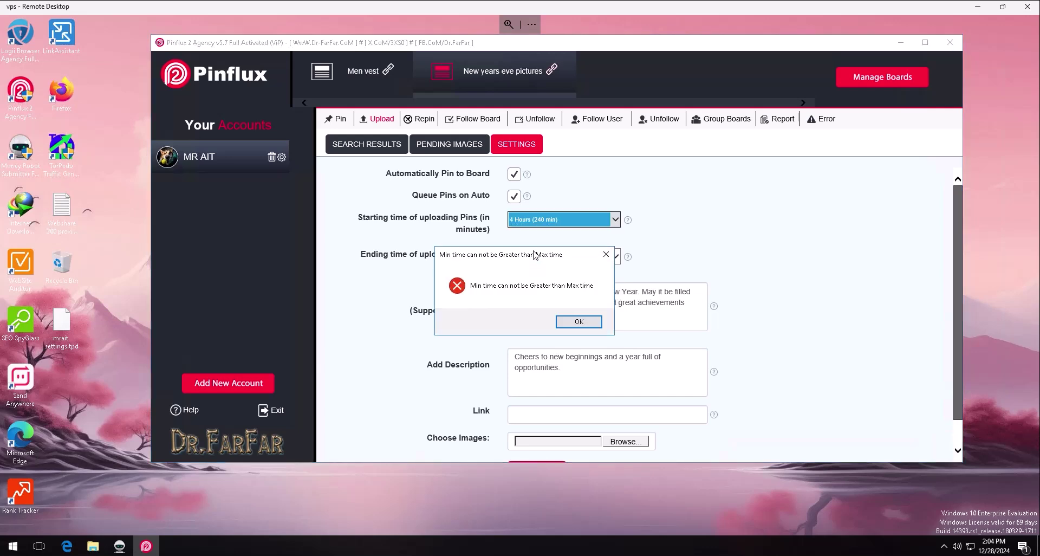
{"action": "left_click", "coordinate": [592, 322]}
{"action": "left_click", "coordinate": [595, 259]}
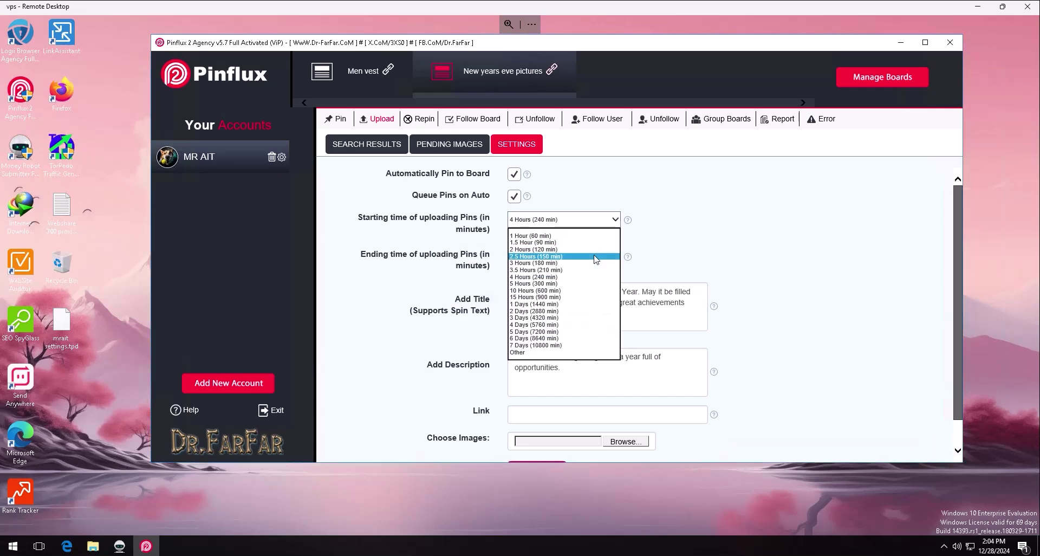
{"action": "left_click", "coordinate": [556, 290]}
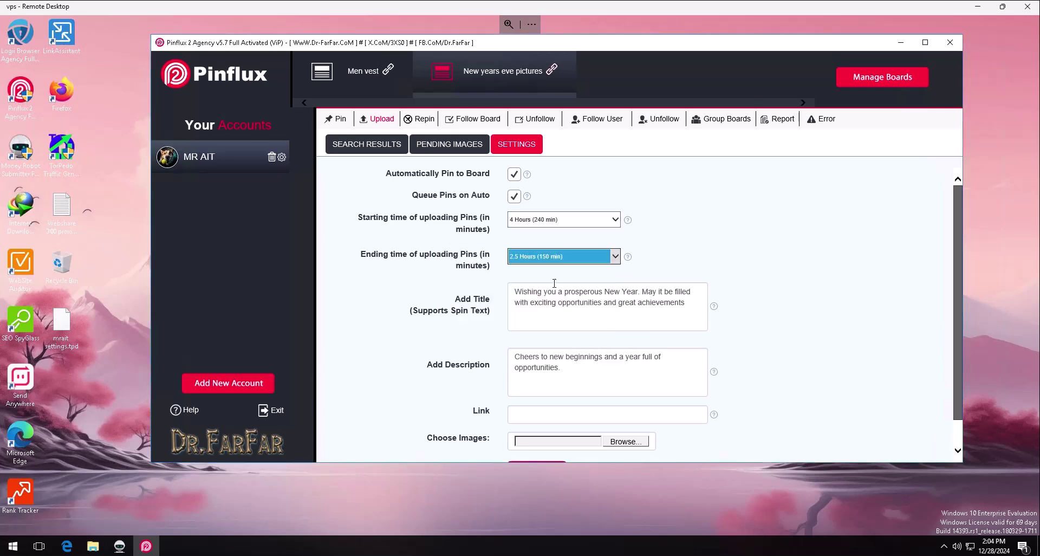
Set the starting time to 3 Hours (180 min), keeping 5 Hours as the ending time.
{"action": "left_click", "coordinate": [553, 223]}
{"action": "left_click", "coordinate": [543, 206]}
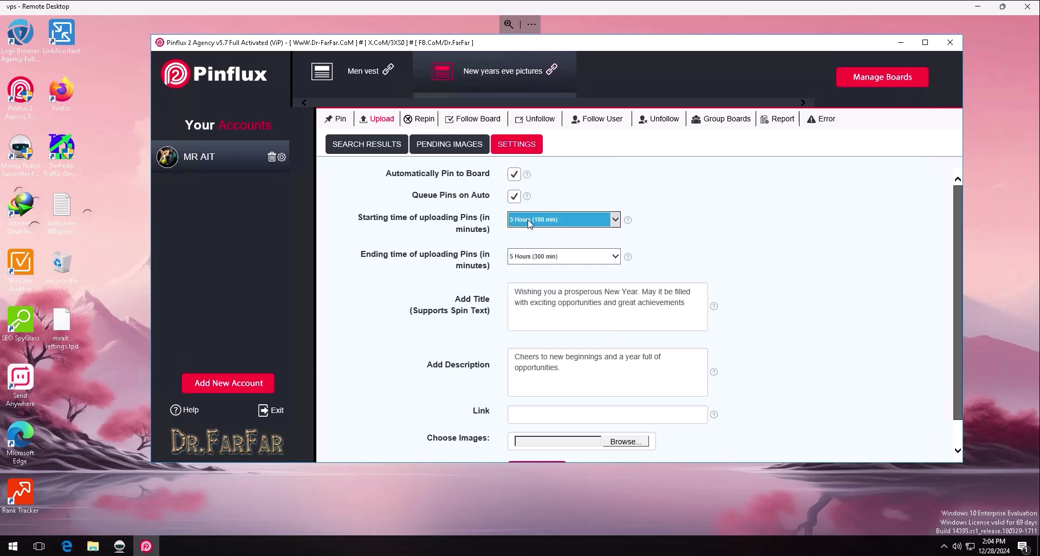
{"action": "left_click", "coordinate": [530, 221]}
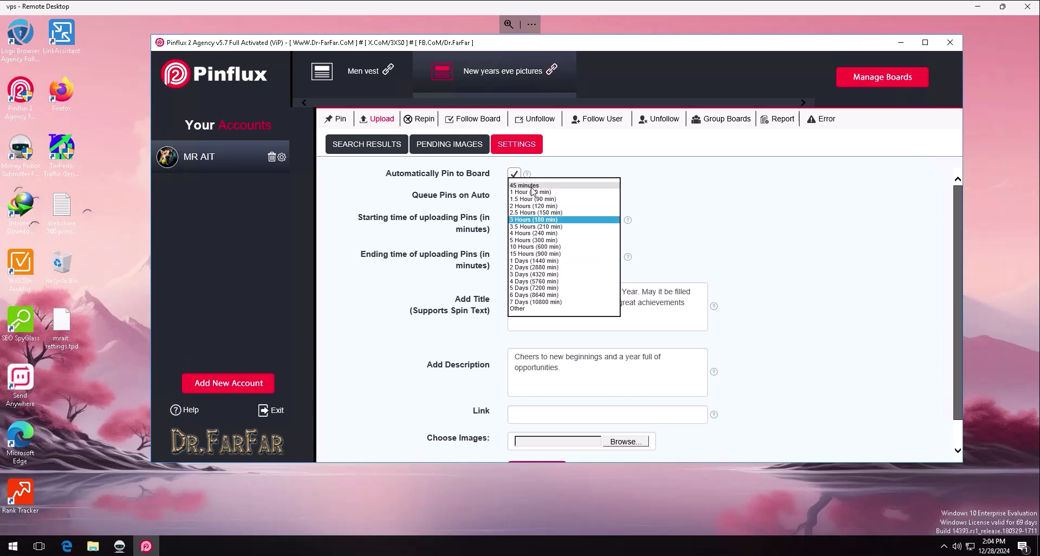
{"action": "left_click", "coordinate": [676, 194]}
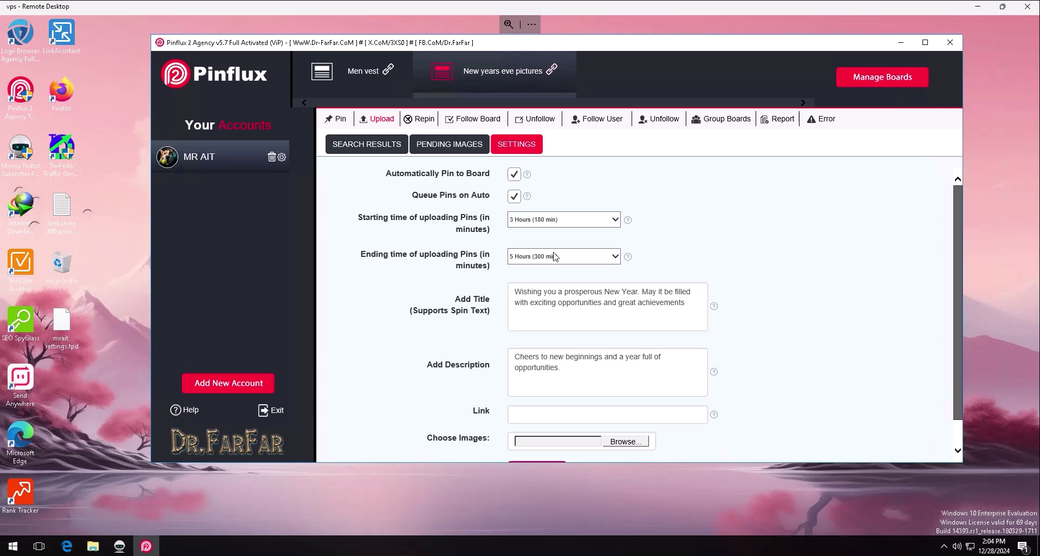
{"action": "left_click", "coordinate": [571, 220]}
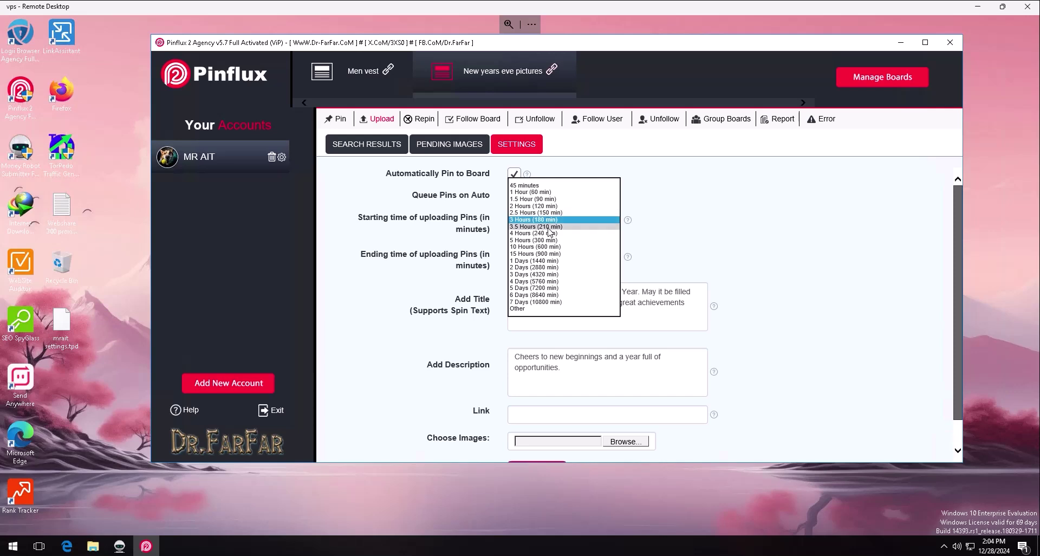
{"action": "left_click", "coordinate": [553, 219]}
{"action": "left_click", "coordinate": [589, 258]}
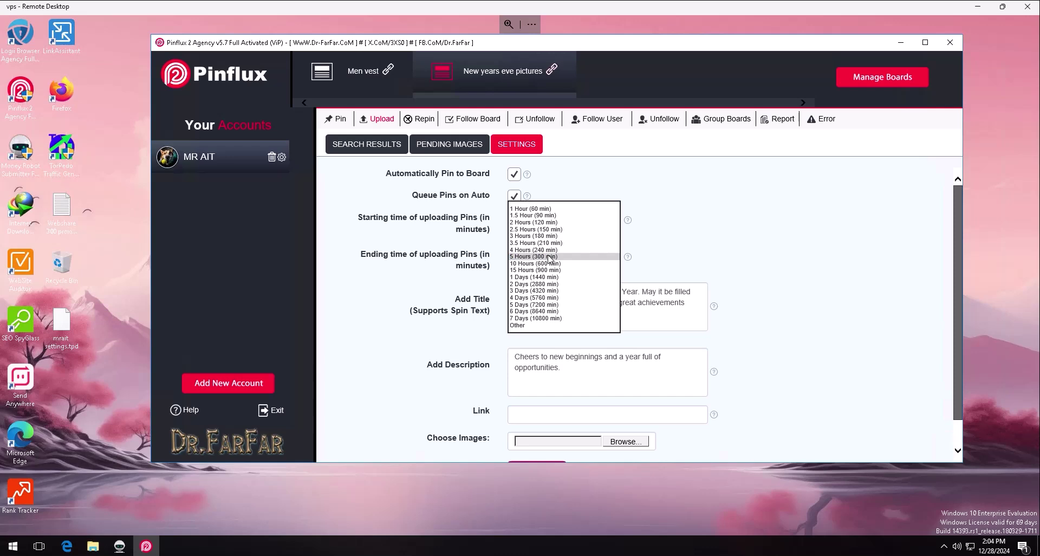
{"action": "left_click", "coordinate": [552, 257]}
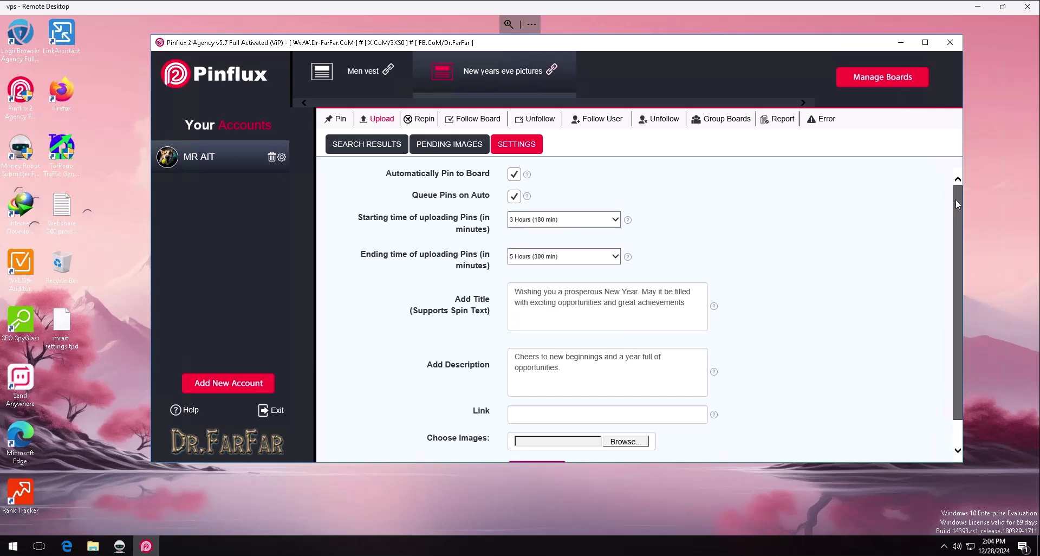
Review the upload form's pin title, description and link fields.
{"action": "left_click_drag", "start_coordinate": [955, 204], "coordinate": [954, 220]}
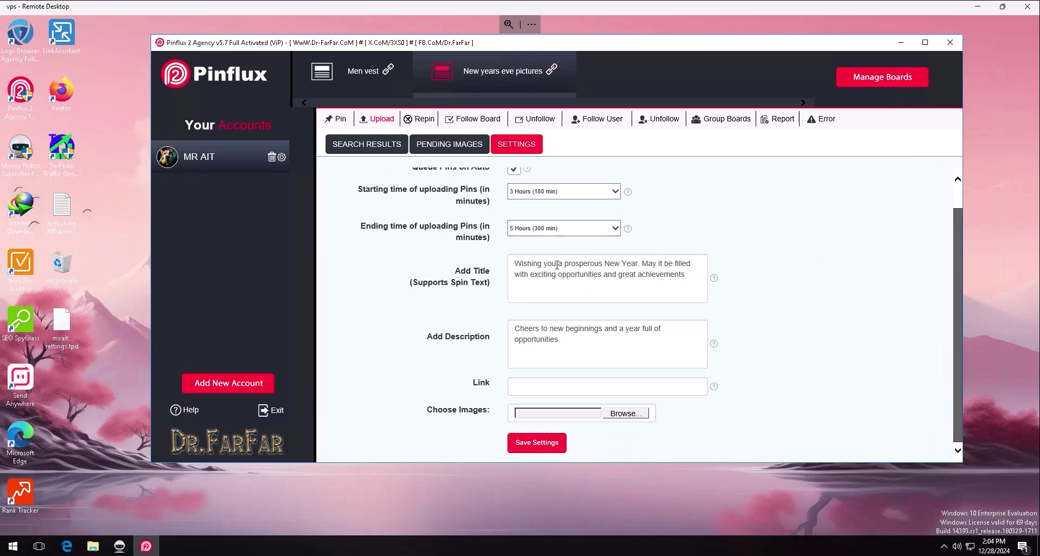
{"action": "left_click_drag", "start_coordinate": [515, 264], "coordinate": [669, 282]}
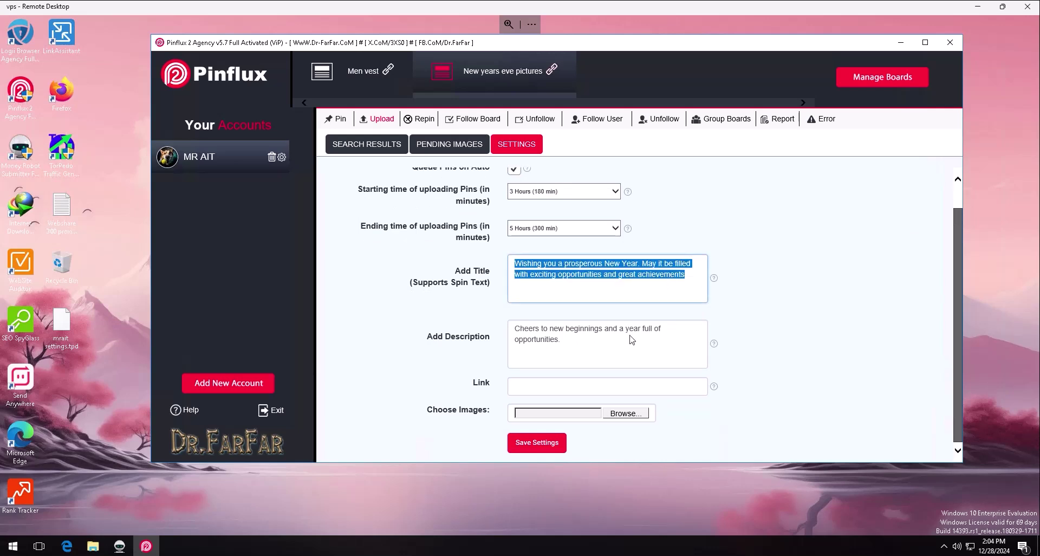
{"action": "left_click_drag", "start_coordinate": [631, 358], "coordinate": [500, 337]}
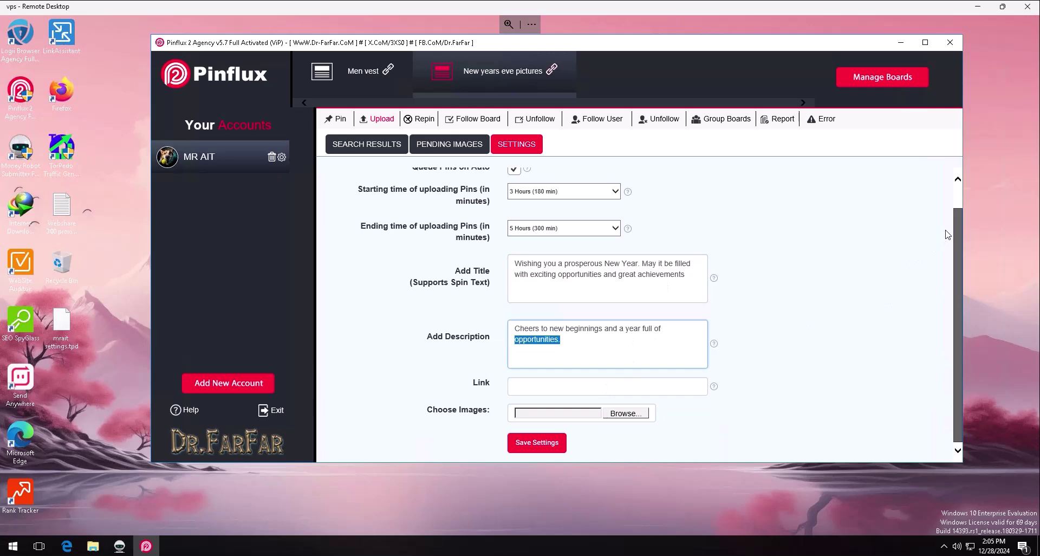
{"action": "scroll", "coordinate": [954, 247], "scroll_direction": "down", "scroll_amount": 1}
{"action": "left_click", "coordinate": [603, 383]}
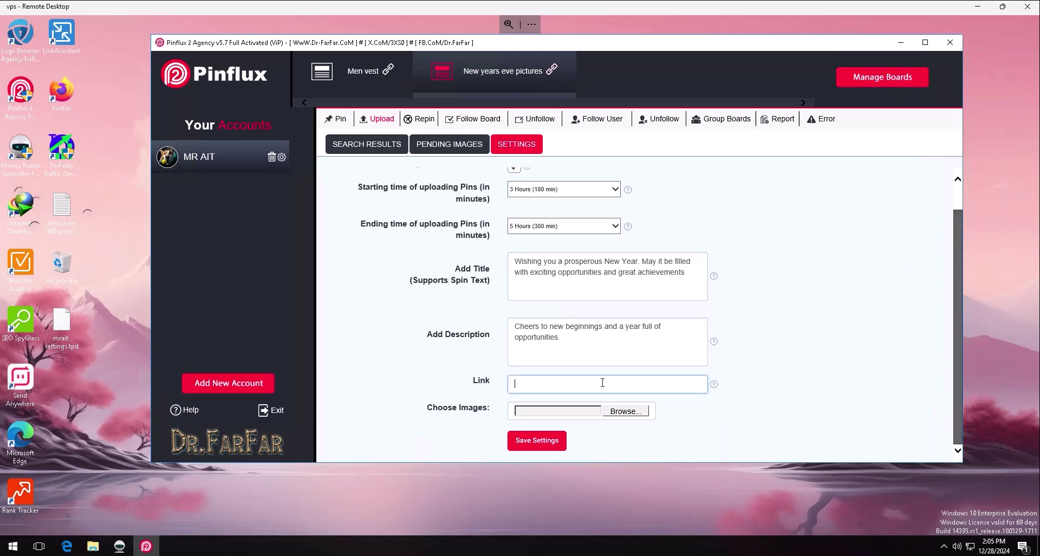
Load every image from the NEW YEAR folder and save the upload settings.
{"action": "left_click", "coordinate": [643, 414]}
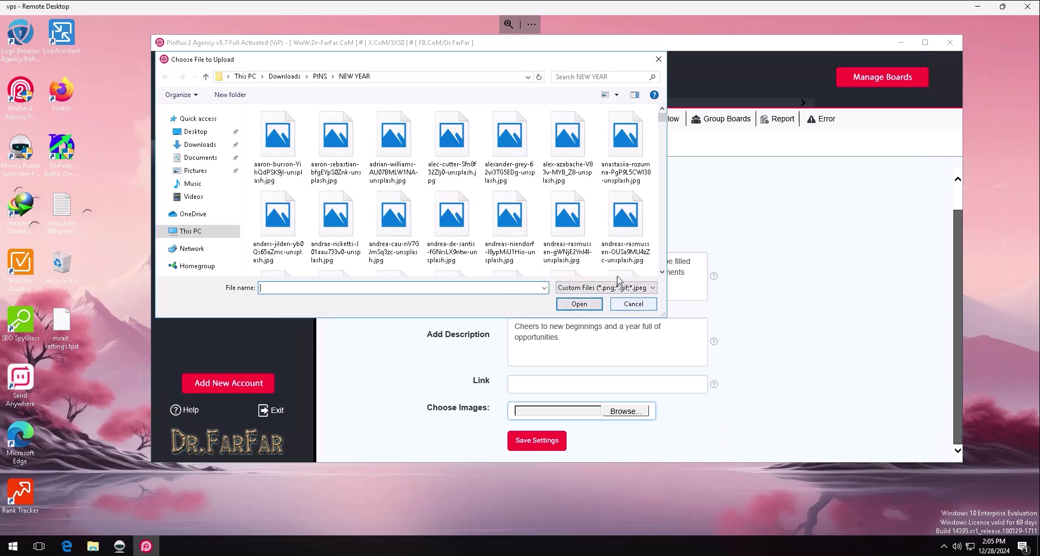
{"action": "left_click", "coordinate": [560, 159]}
{"action": "key", "text": "ctrl+a"}
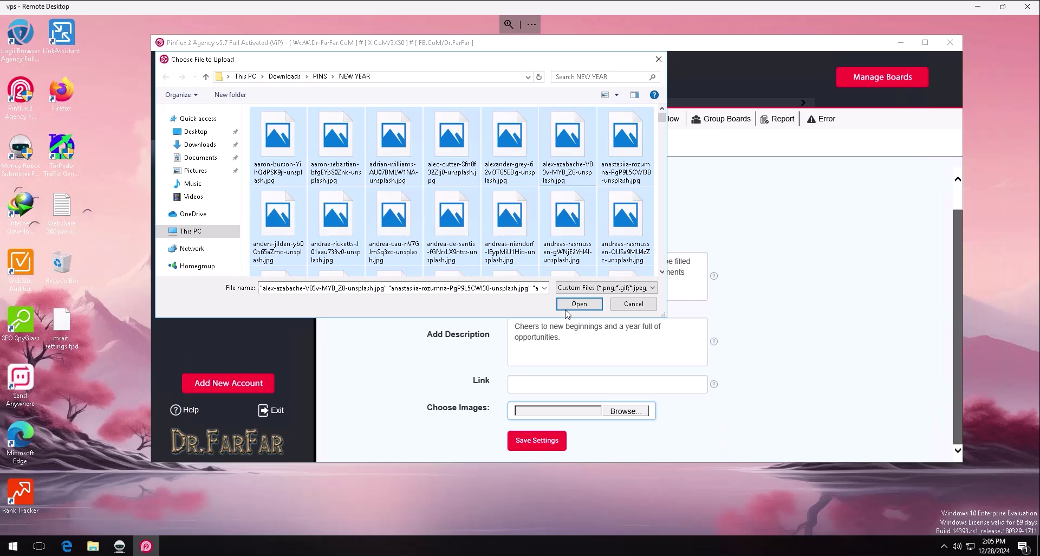
{"action": "left_click", "coordinate": [577, 304]}
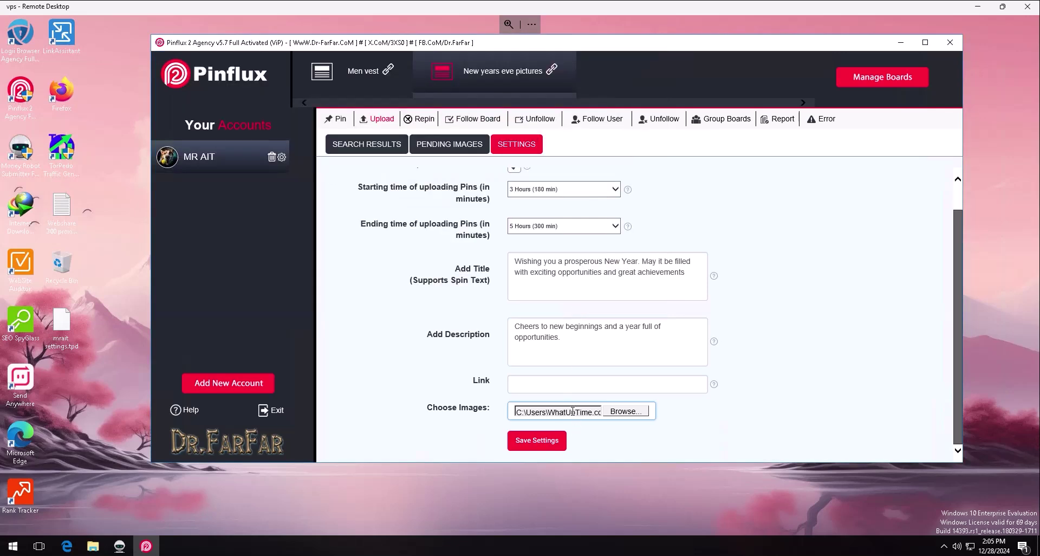
{"action": "left_click", "coordinate": [556, 437]}
Show the Pending Images queue of 362 New Year images and reposition the window.
{"action": "left_click", "coordinate": [445, 144]}
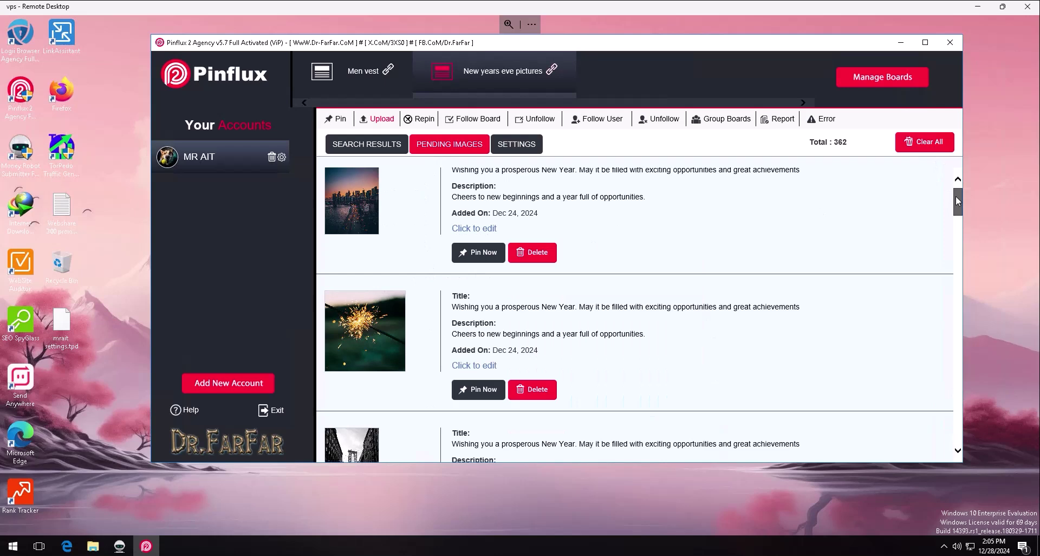
{"action": "left_click_drag", "start_coordinate": [955, 197], "coordinate": [954, 176]}
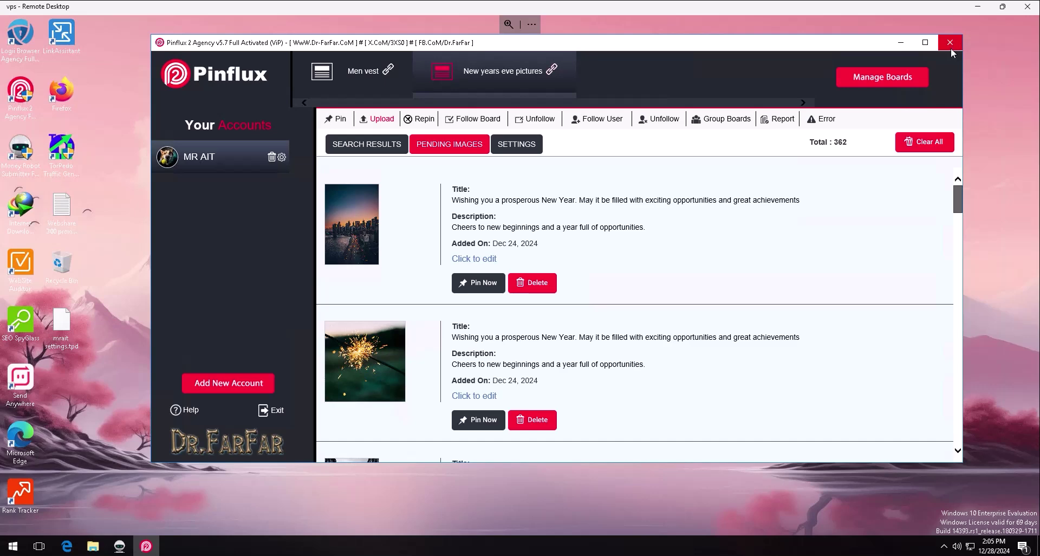
{"action": "left_click_drag", "start_coordinate": [791, 43], "coordinate": [867, 54]}
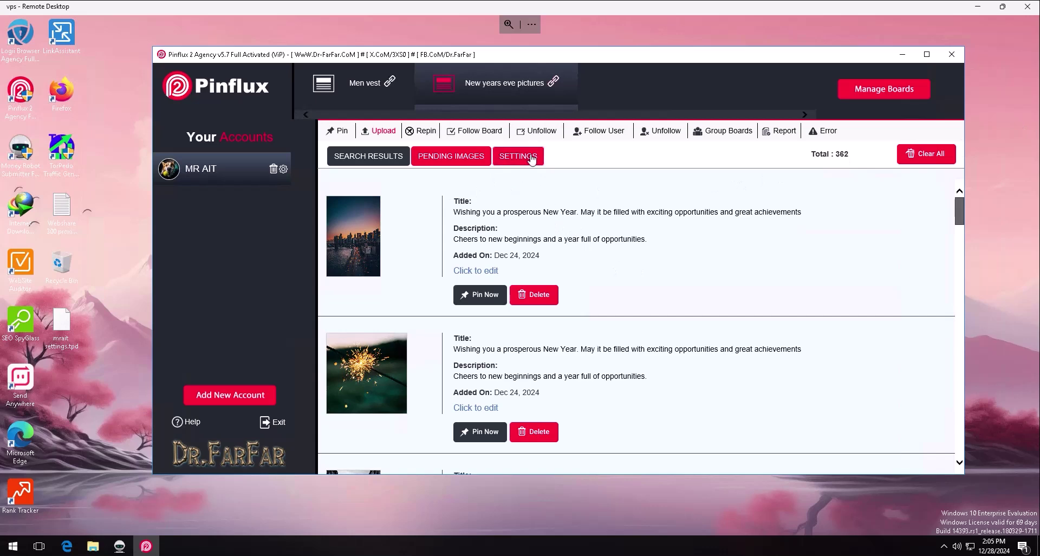
Pin the first pending image, check the city-skyline pin on the Pinterest profile, then return to Pinflux.
{"action": "left_click", "coordinate": [480, 297]}
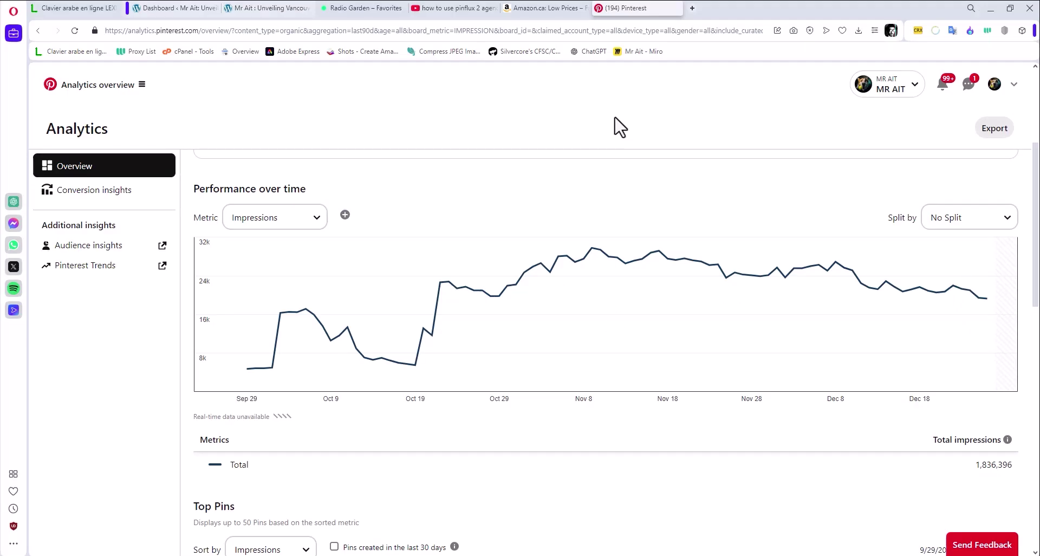
{"action": "left_click", "coordinate": [897, 93]}
{"action": "left_click", "coordinate": [999, 86]}
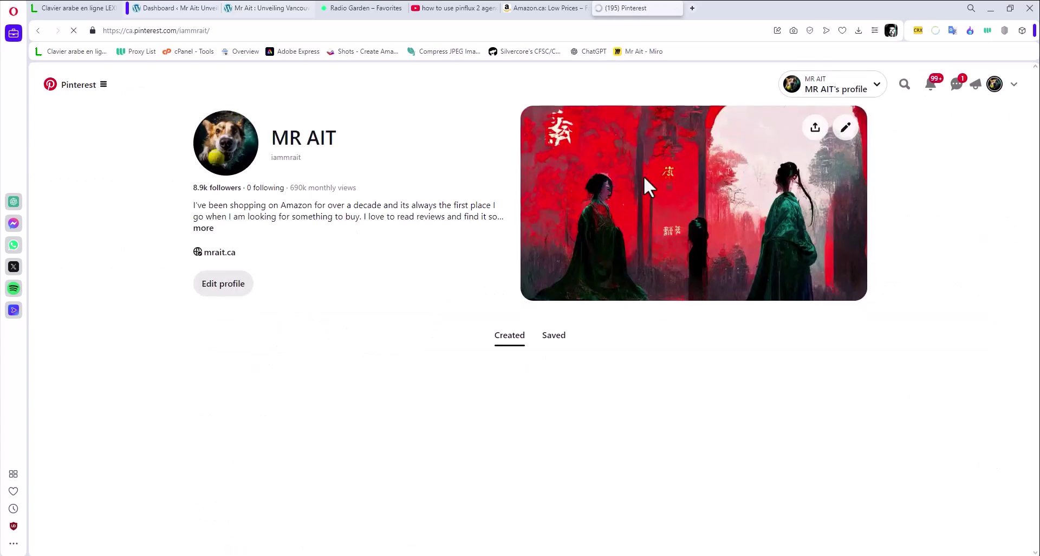
{"action": "scroll", "coordinate": [642, 179], "scroll_direction": "down", "scroll_amount": 3}
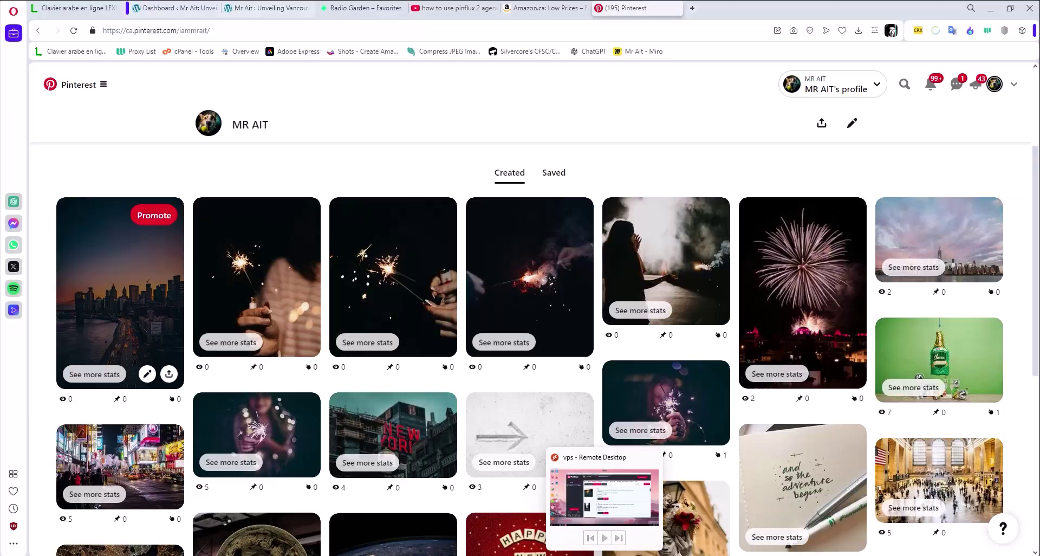
{"action": "left_click", "coordinate": [604, 496]}
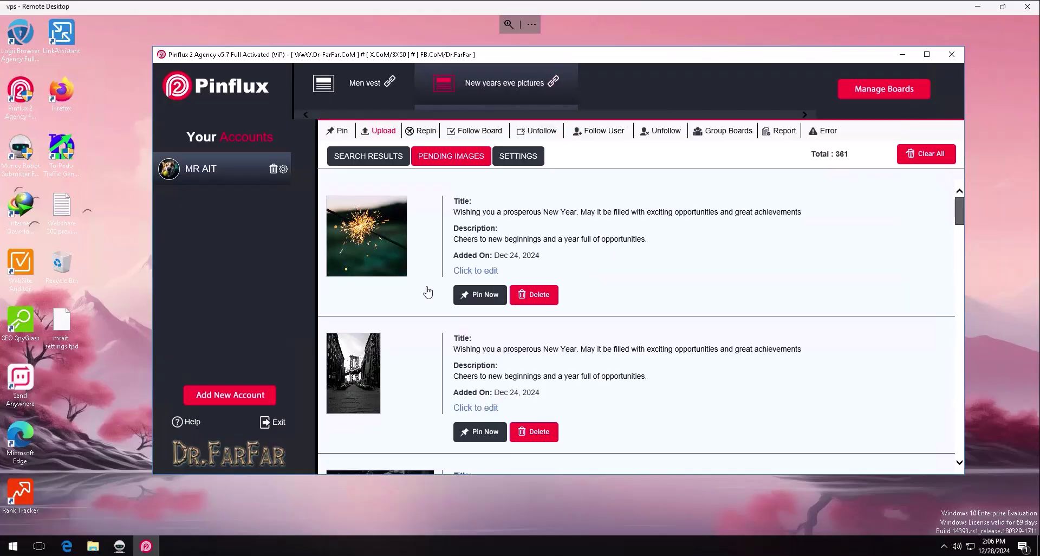
{"action": "key", "text": "alt+Tab"}
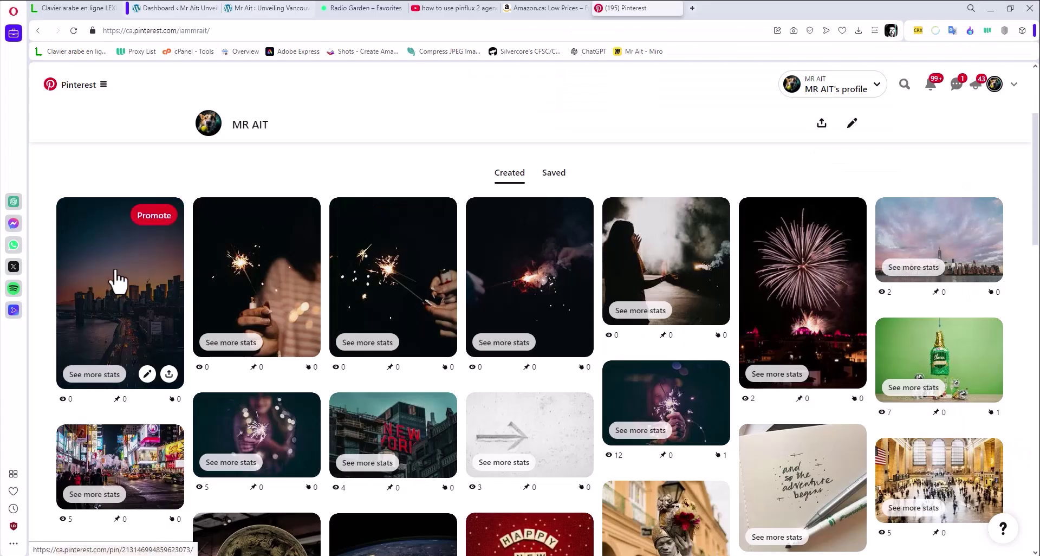
{"action": "left_click", "coordinate": [604, 495]}
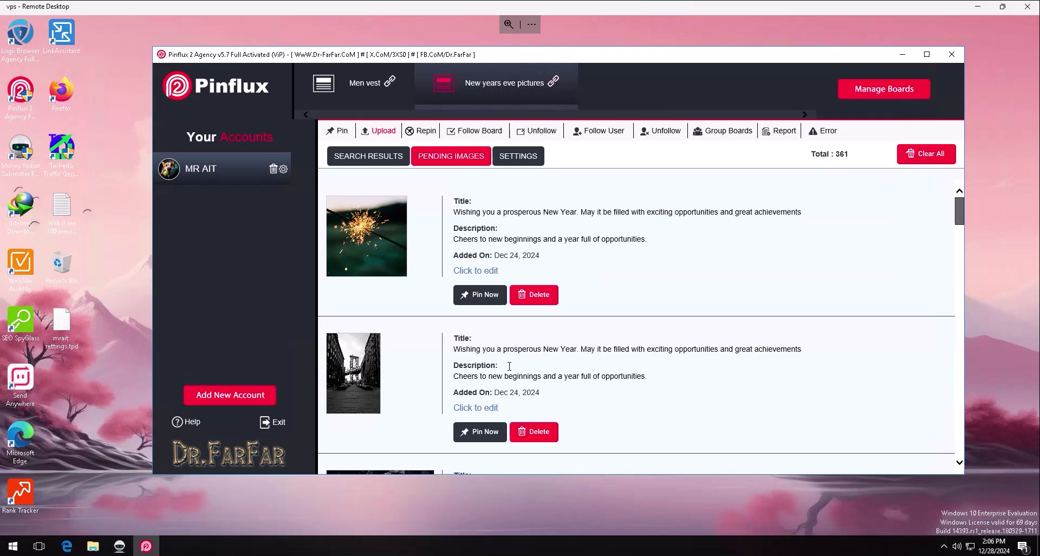
Pin the next pending image, reload the Pinterest profile to see the sparkler pin, then return to Pinflux.
{"action": "left_click", "coordinate": [482, 295]}
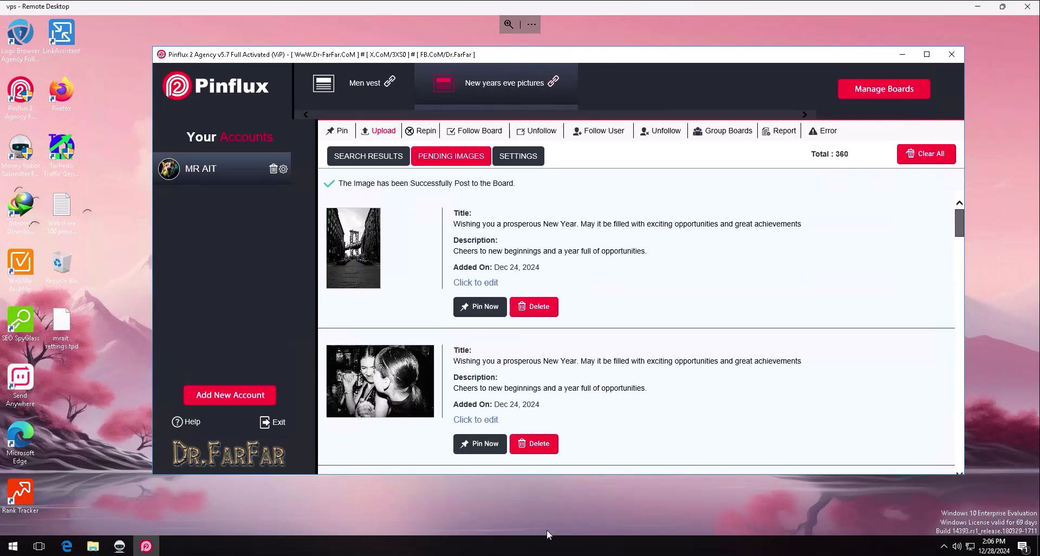
{"action": "key", "text": "alt+Tab"}
{"action": "left_click", "coordinate": [74, 30]}
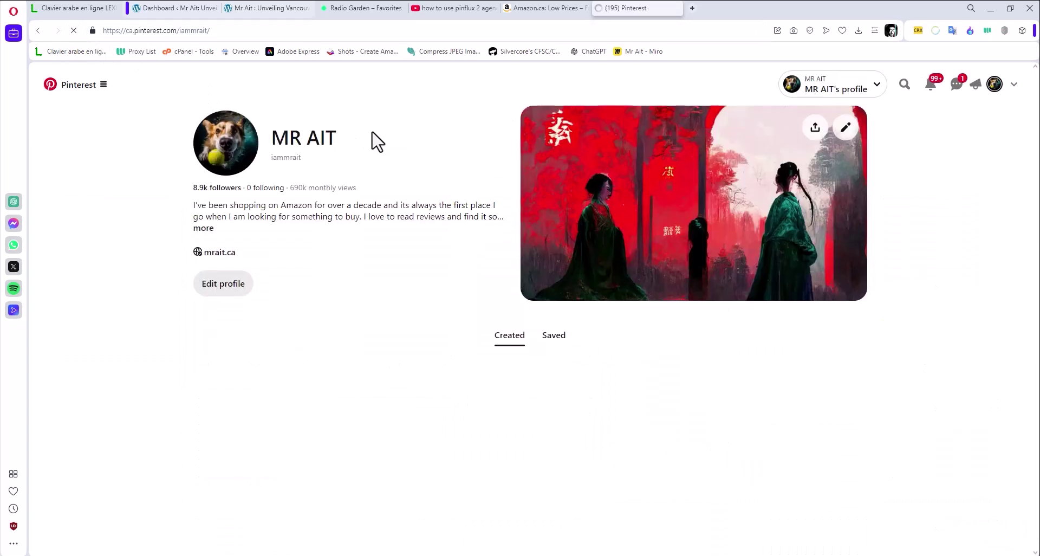
{"action": "mouse_move", "coordinate": [142, 395]}
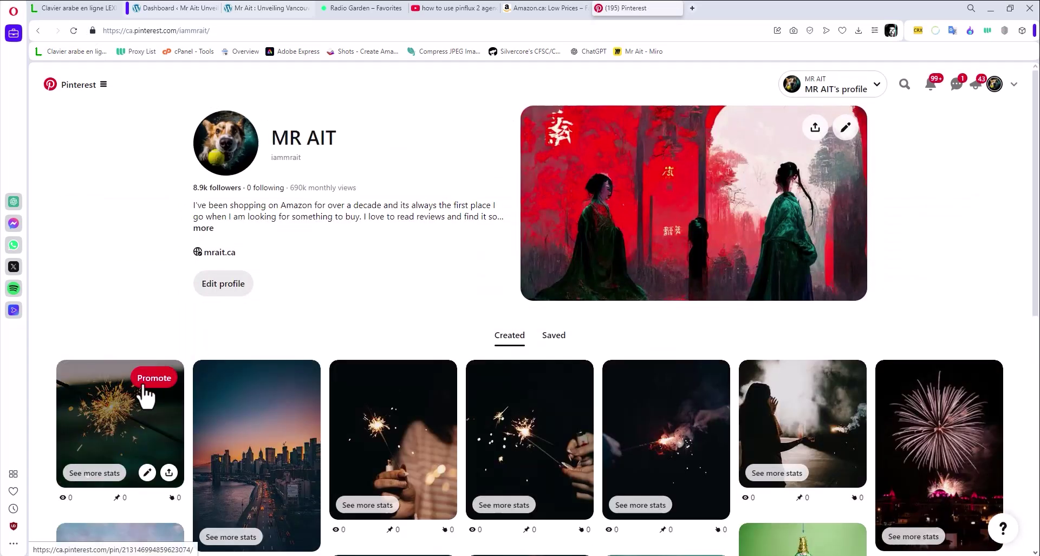
{"action": "left_click", "coordinate": [991, 9]}
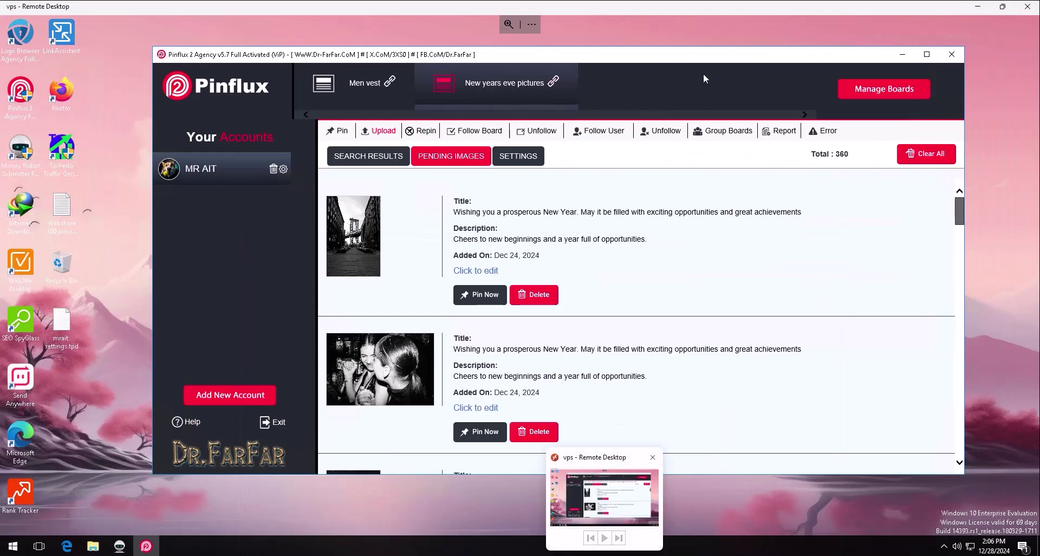
{"action": "left_click_drag", "start_coordinate": [702, 59], "coordinate": [730, 48]}
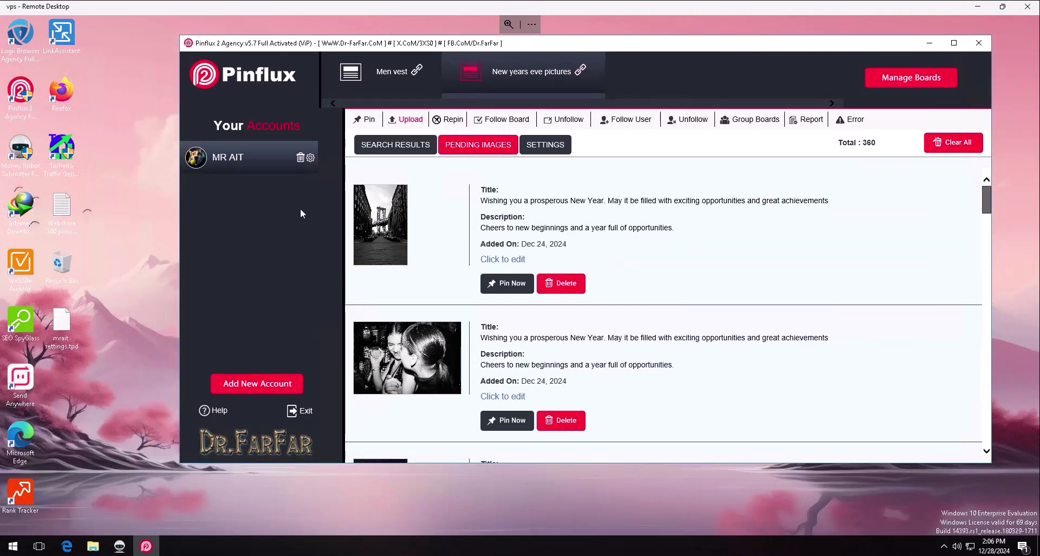
Dismiss the Add a Pinterest Account dialog and bring up the SETTINGS upload form.
{"action": "left_click", "coordinate": [254, 386]}
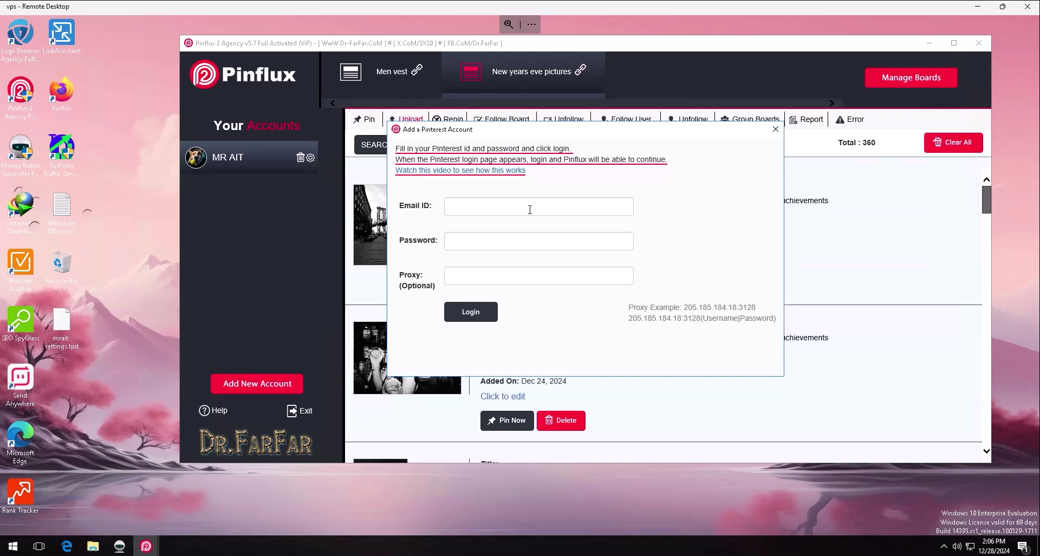
{"action": "left_click", "coordinate": [776, 129]}
{"action": "left_click", "coordinate": [552, 143]}
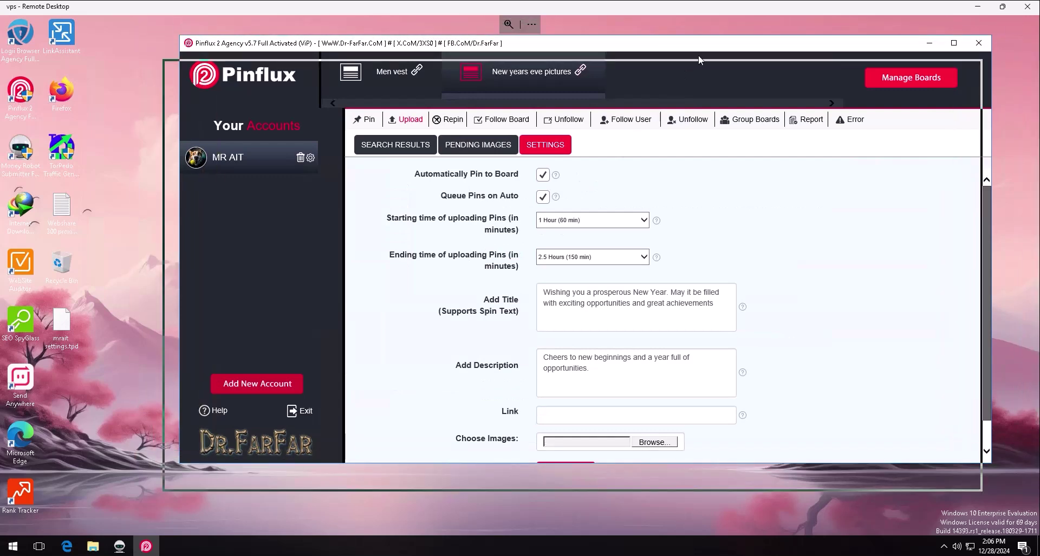
Time uploads from 3 Hours (180 min) to 3.5 Hours (210 min), clearing the min-greater-than-max error.
{"action": "left_click", "coordinate": [674, 69]}
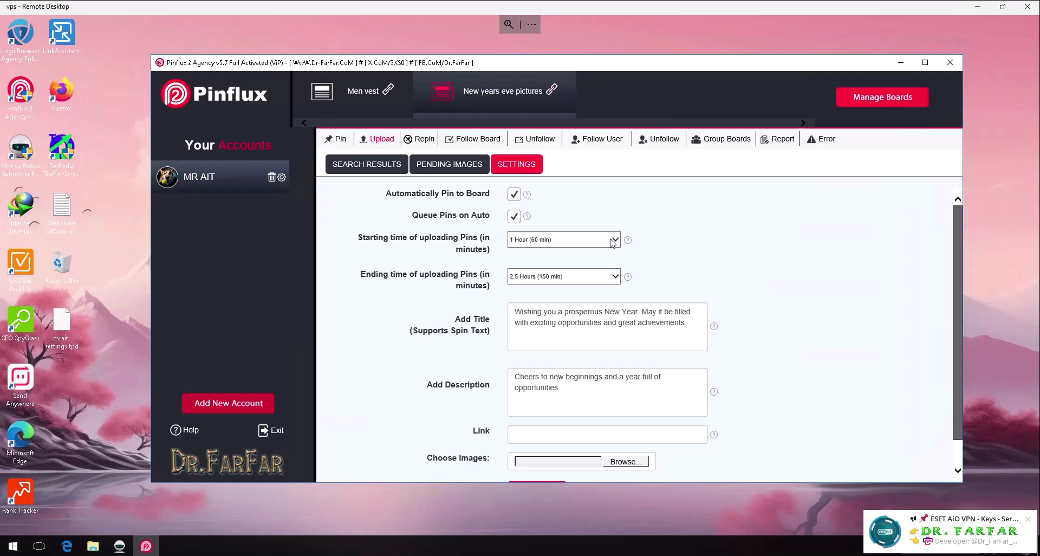
{"action": "left_click", "coordinate": [613, 241]}
{"action": "left_click", "coordinate": [569, 267]}
{"action": "left_click", "coordinate": [573, 325]}
{"action": "left_click", "coordinate": [564, 240]}
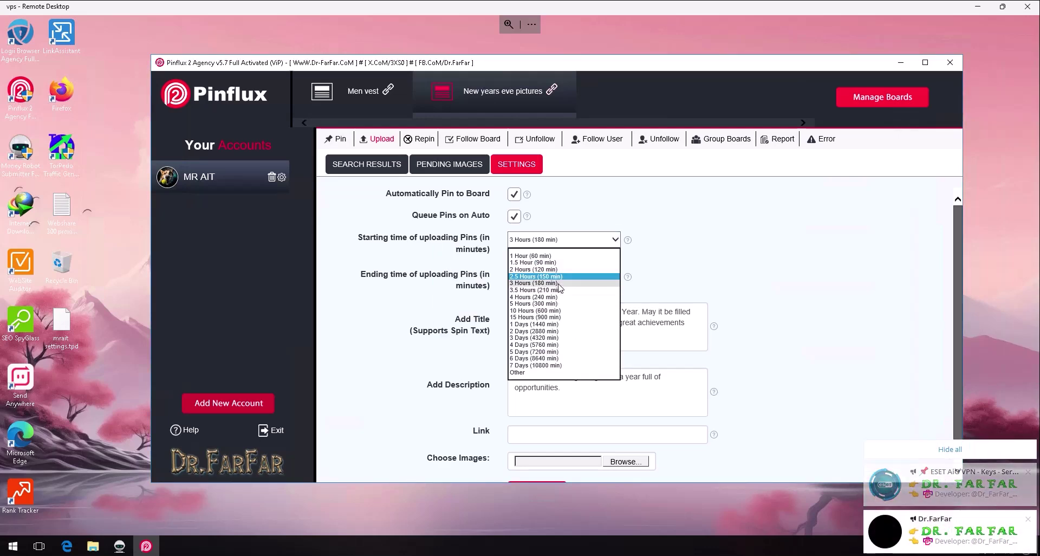
{"action": "left_click", "coordinate": [558, 289]}
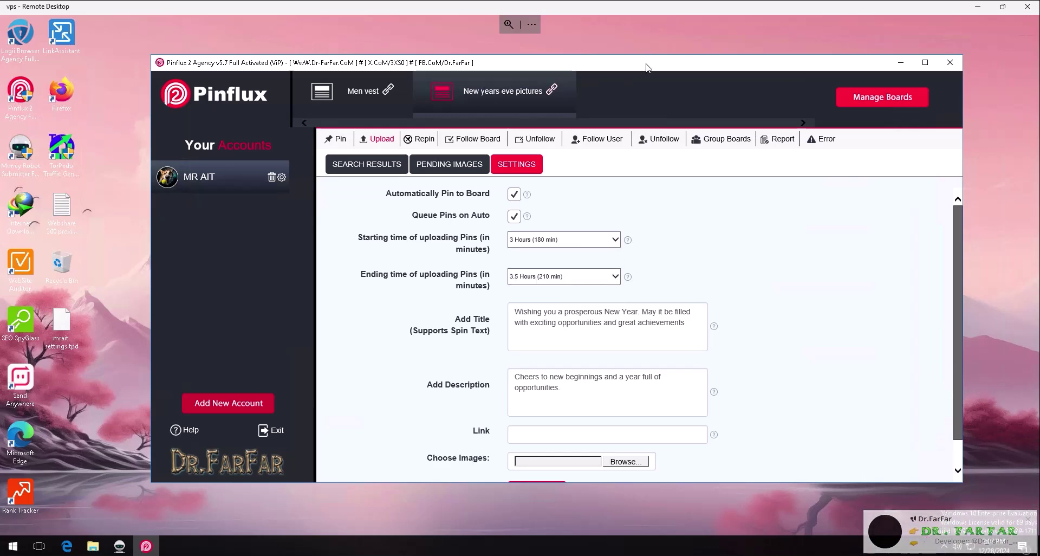
{"action": "left_click_drag", "start_coordinate": [651, 66], "coordinate": [653, 53]}
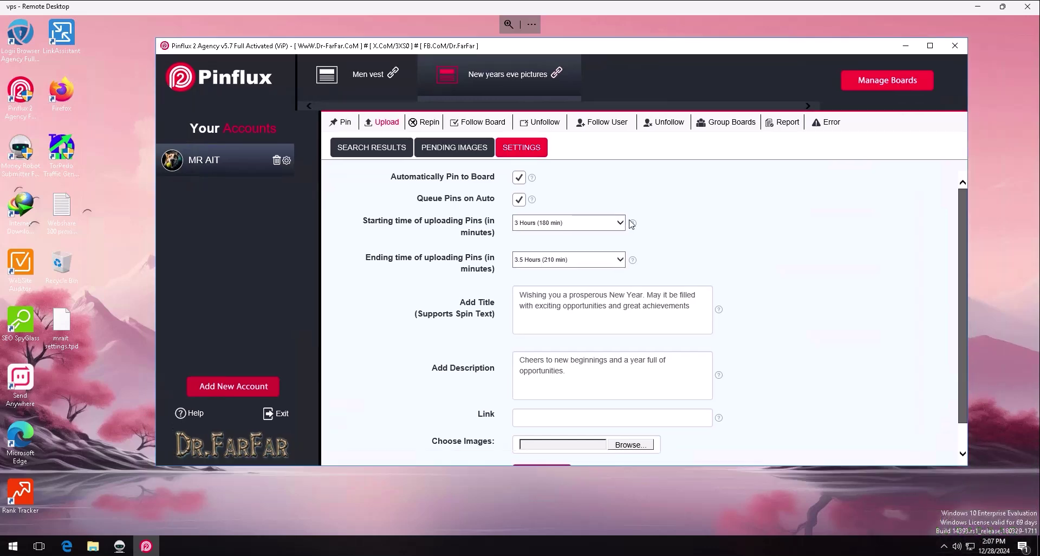